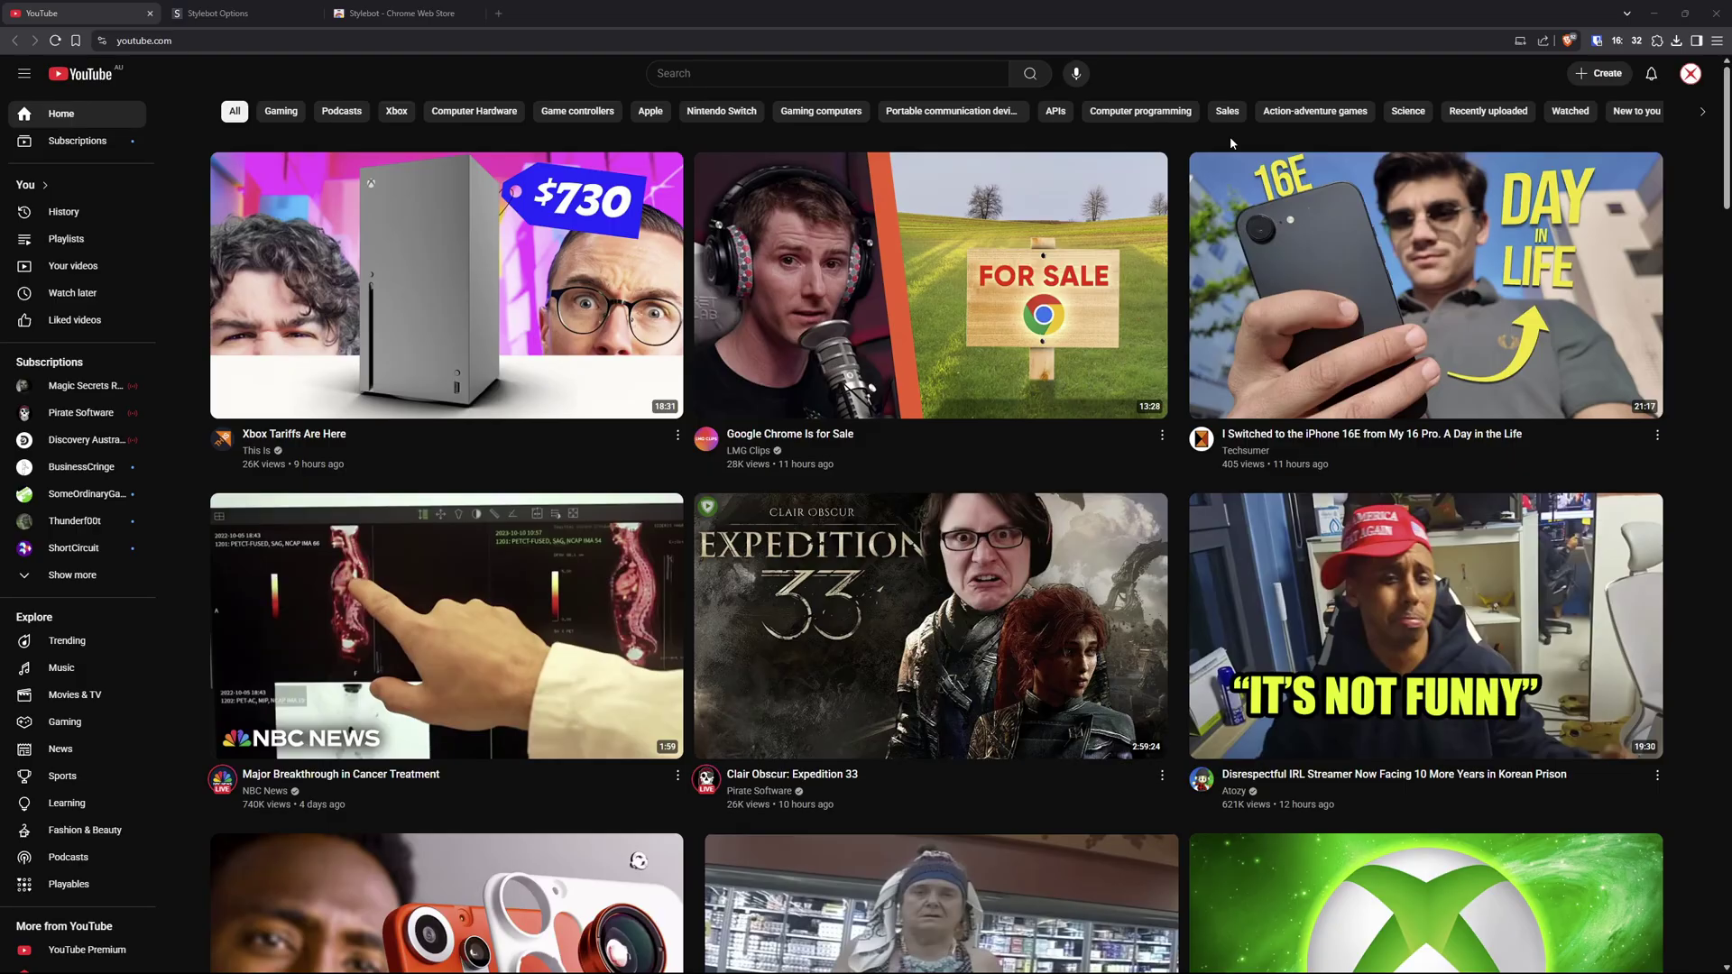
- Go to the Stylebot Web Store page and show the installed extensions list scrolled to Stylebot
{"action": "left_click", "coordinate": [372, 10]}
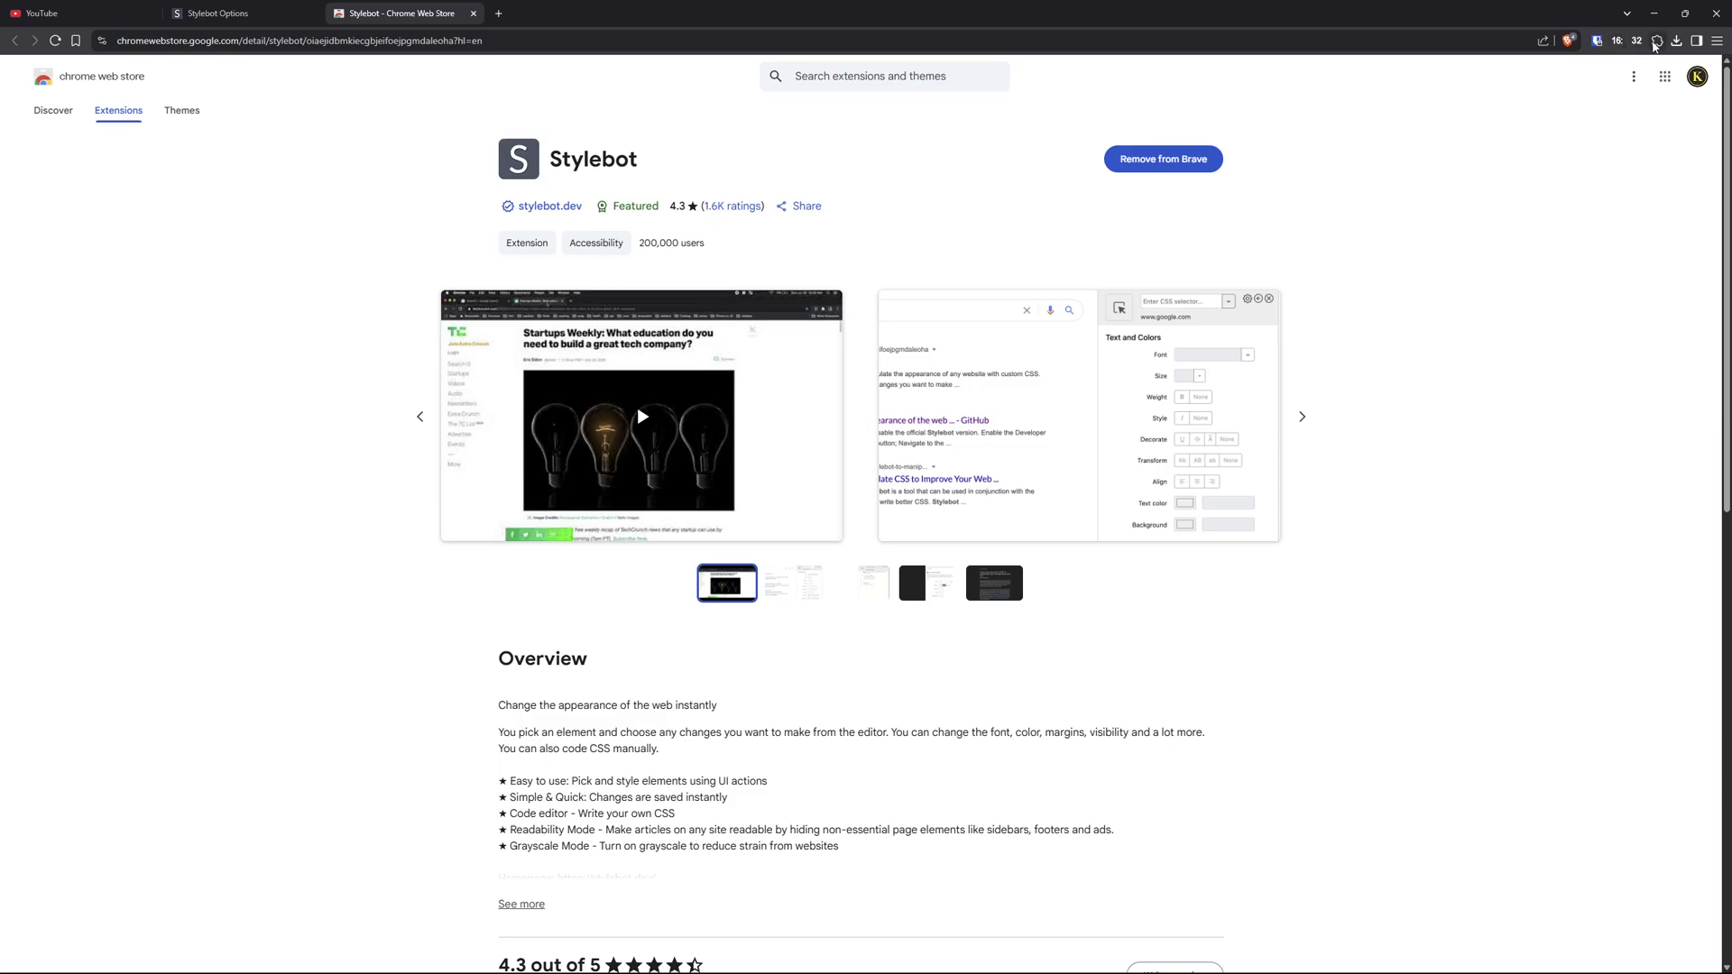
{"action": "left_click", "coordinate": [1655, 42]}
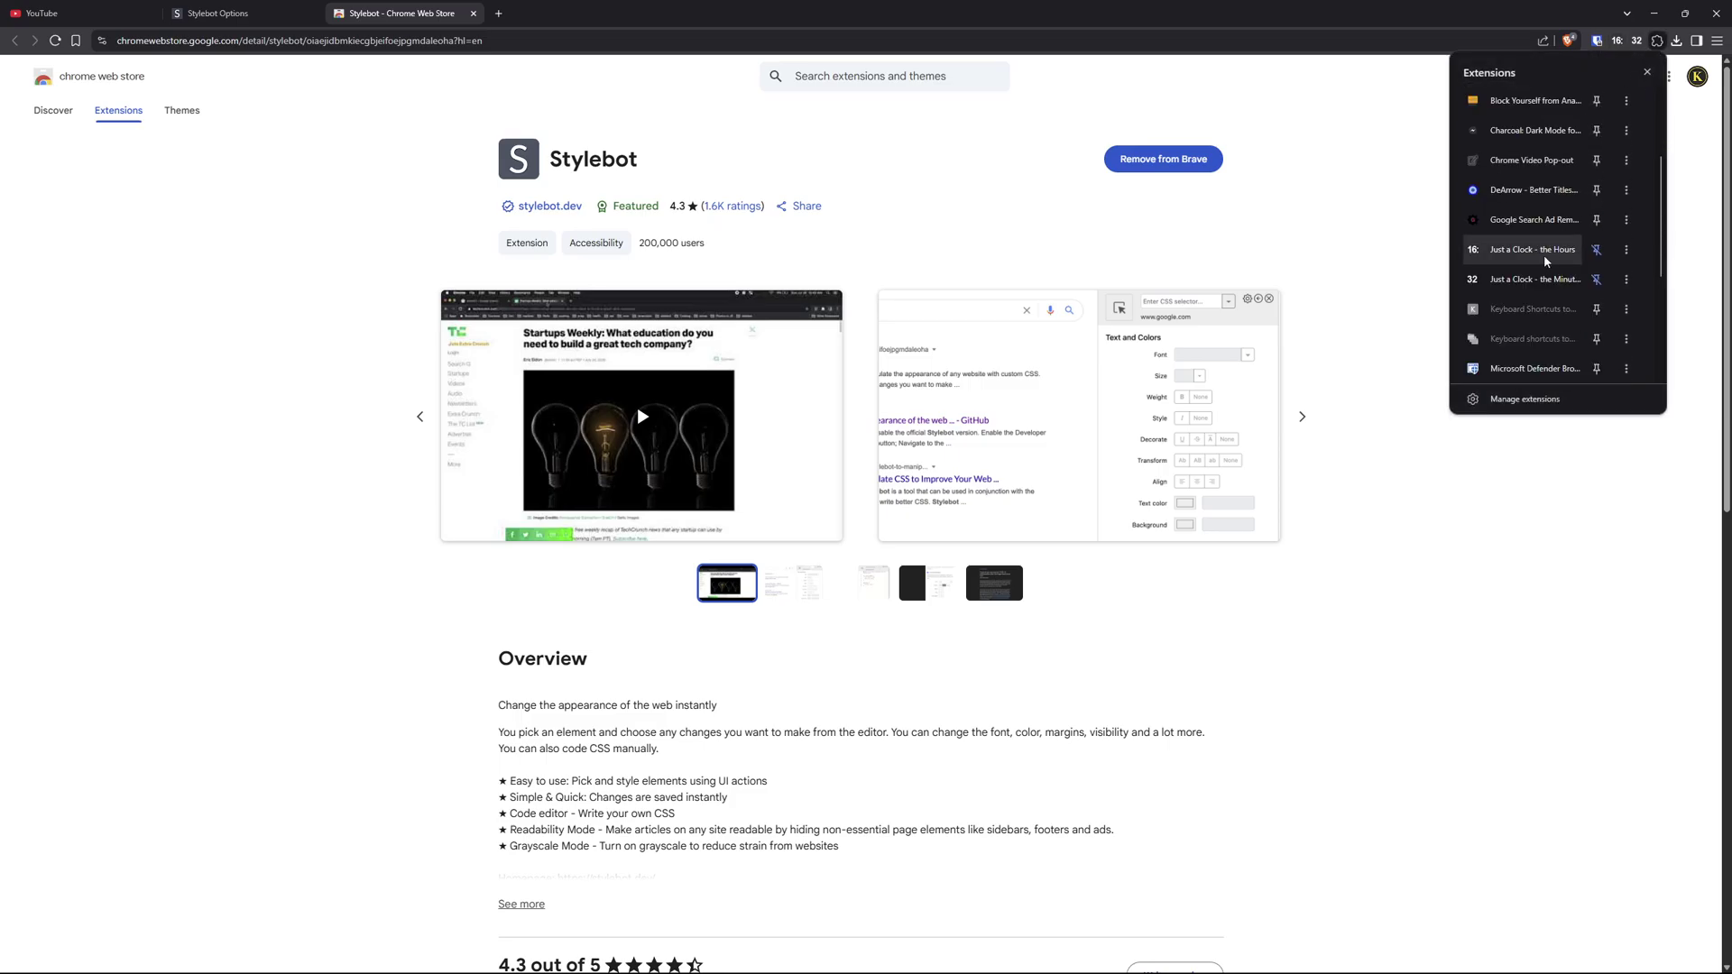
{"action": "scroll", "coordinate": [1545, 261], "scroll_direction": "down", "scroll_amount": 2}
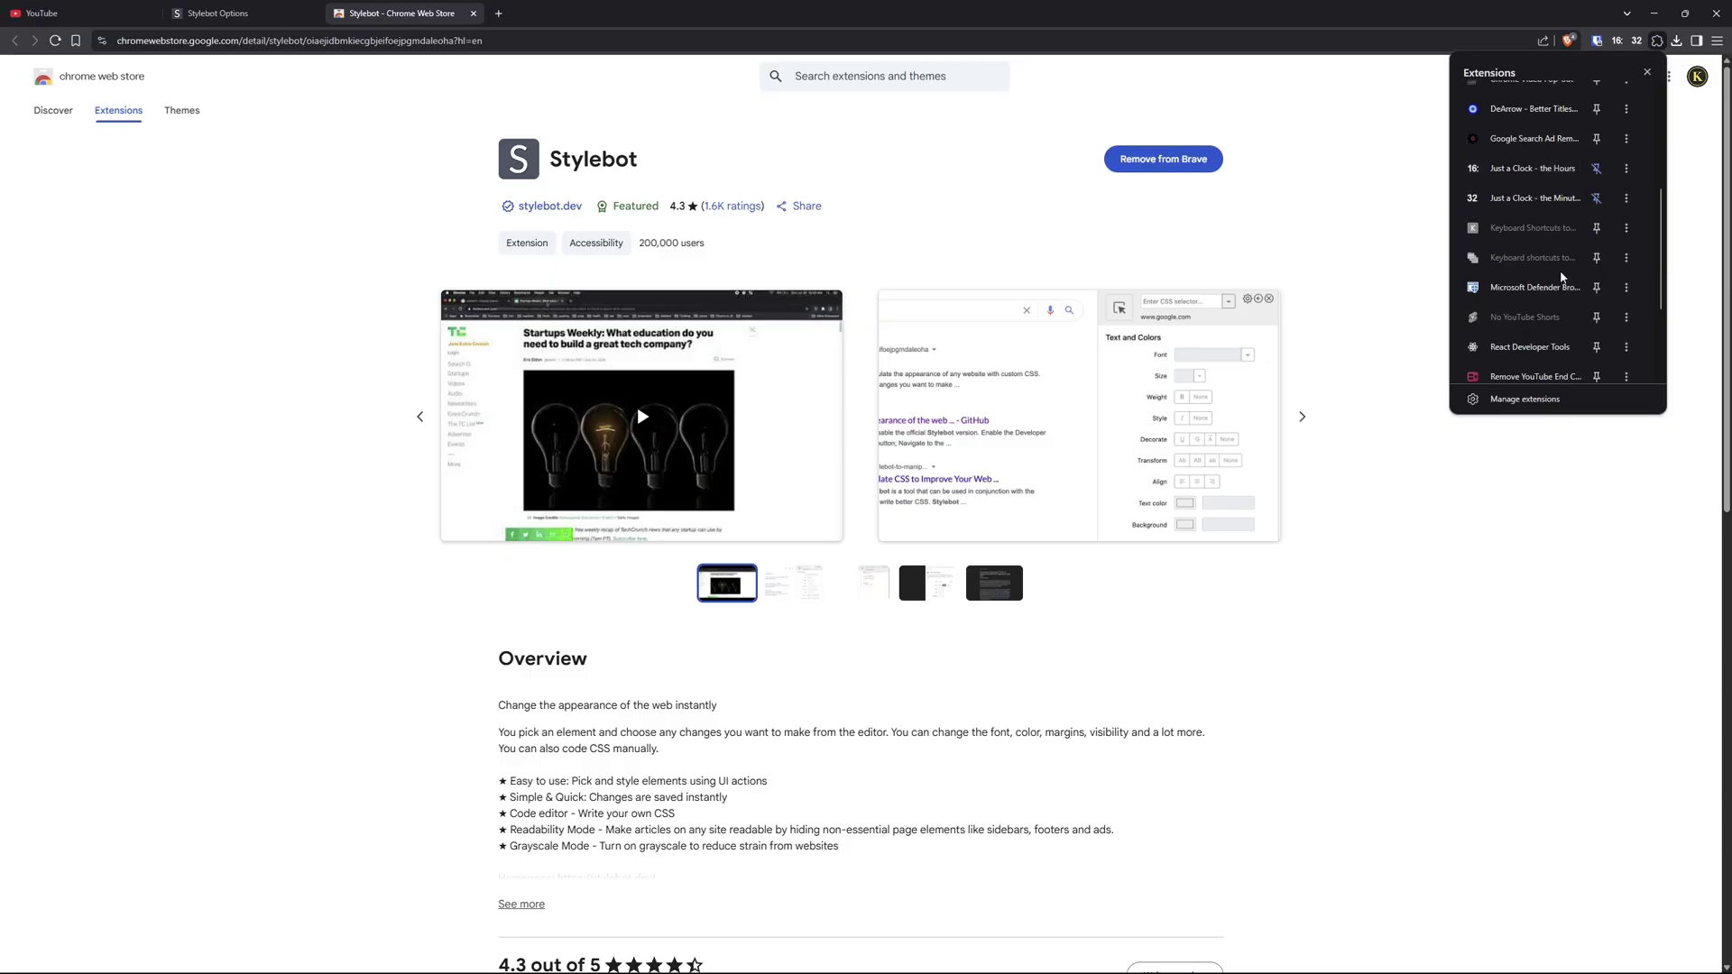
{"action": "scroll", "coordinate": [1563, 277], "scroll_direction": "down", "scroll_amount": 3}
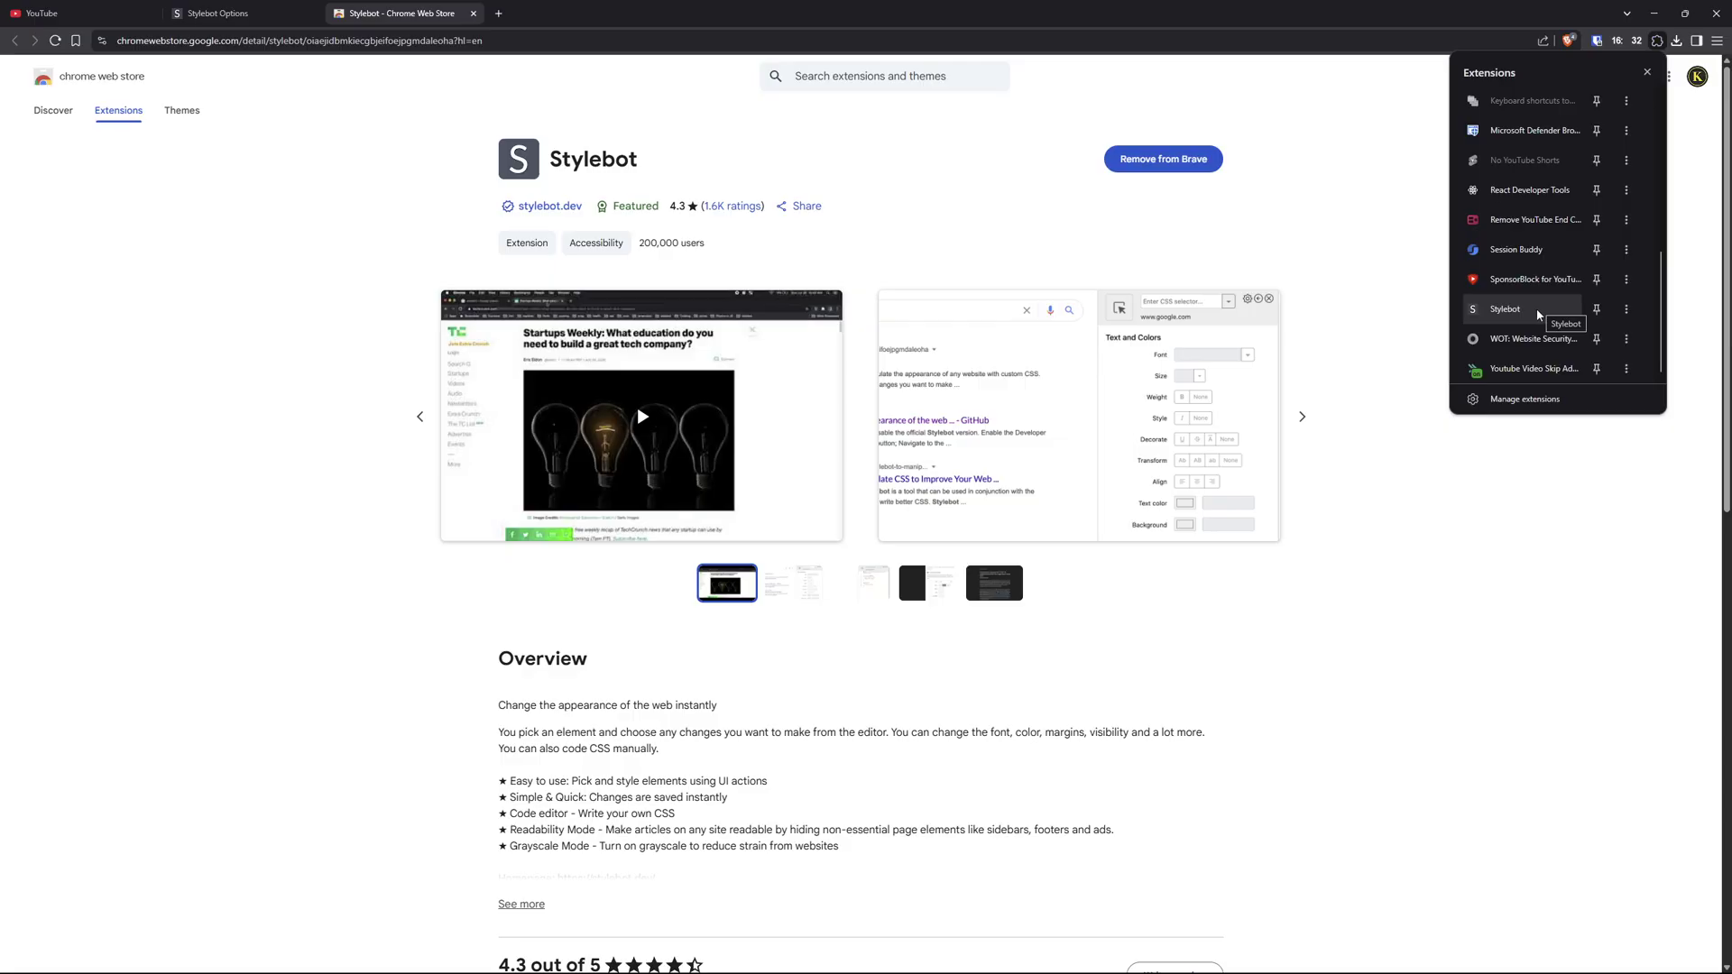
- Open Stylebot options, dismiss the existing youtube.com style unchanged, and start a new style
{"action": "left_click", "coordinate": [1537, 312]}
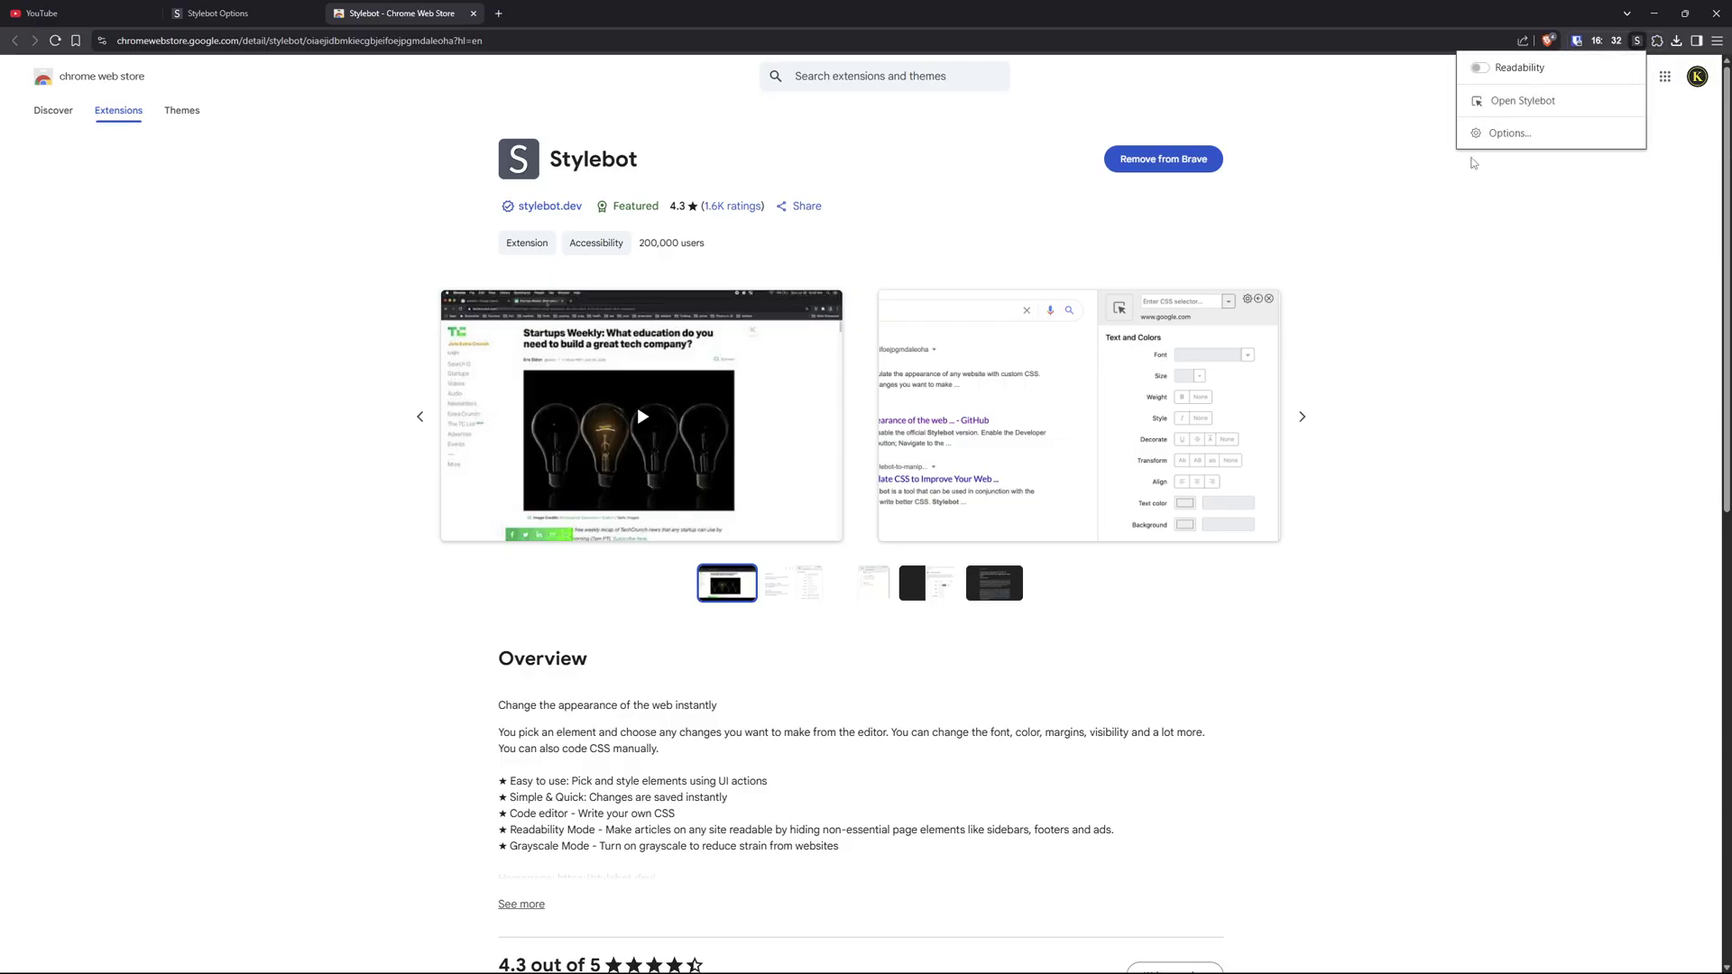
{"action": "left_click", "coordinate": [1501, 134]}
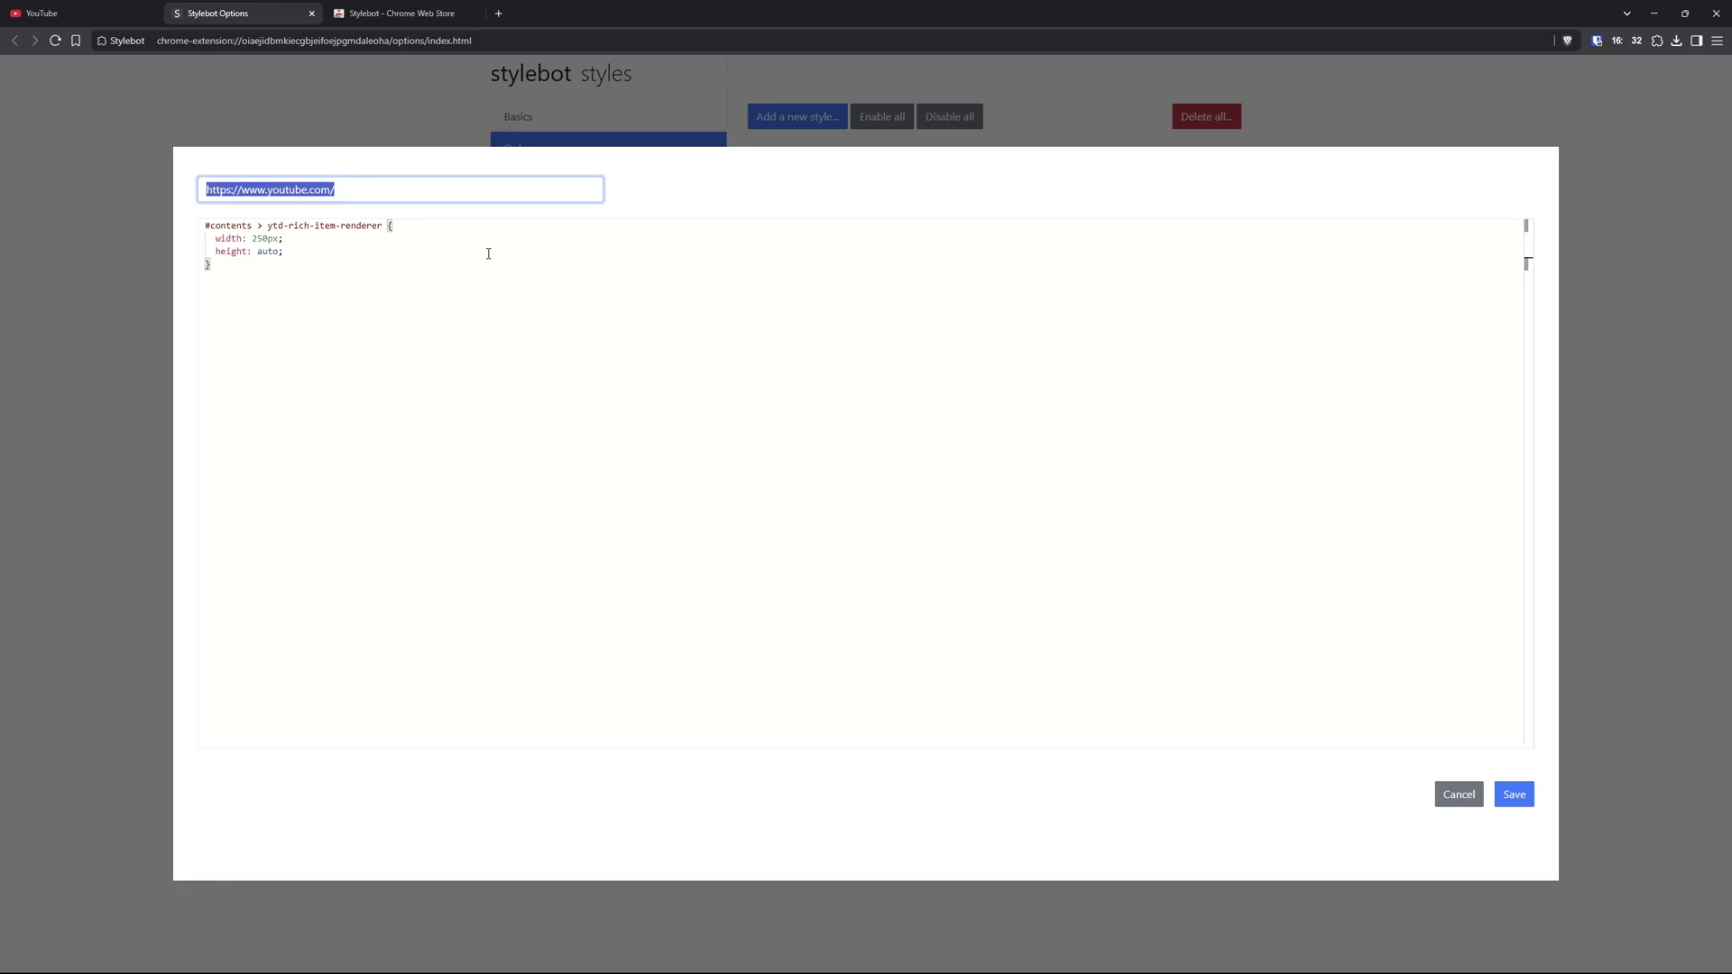
{"action": "left_click", "coordinate": [427, 310]}
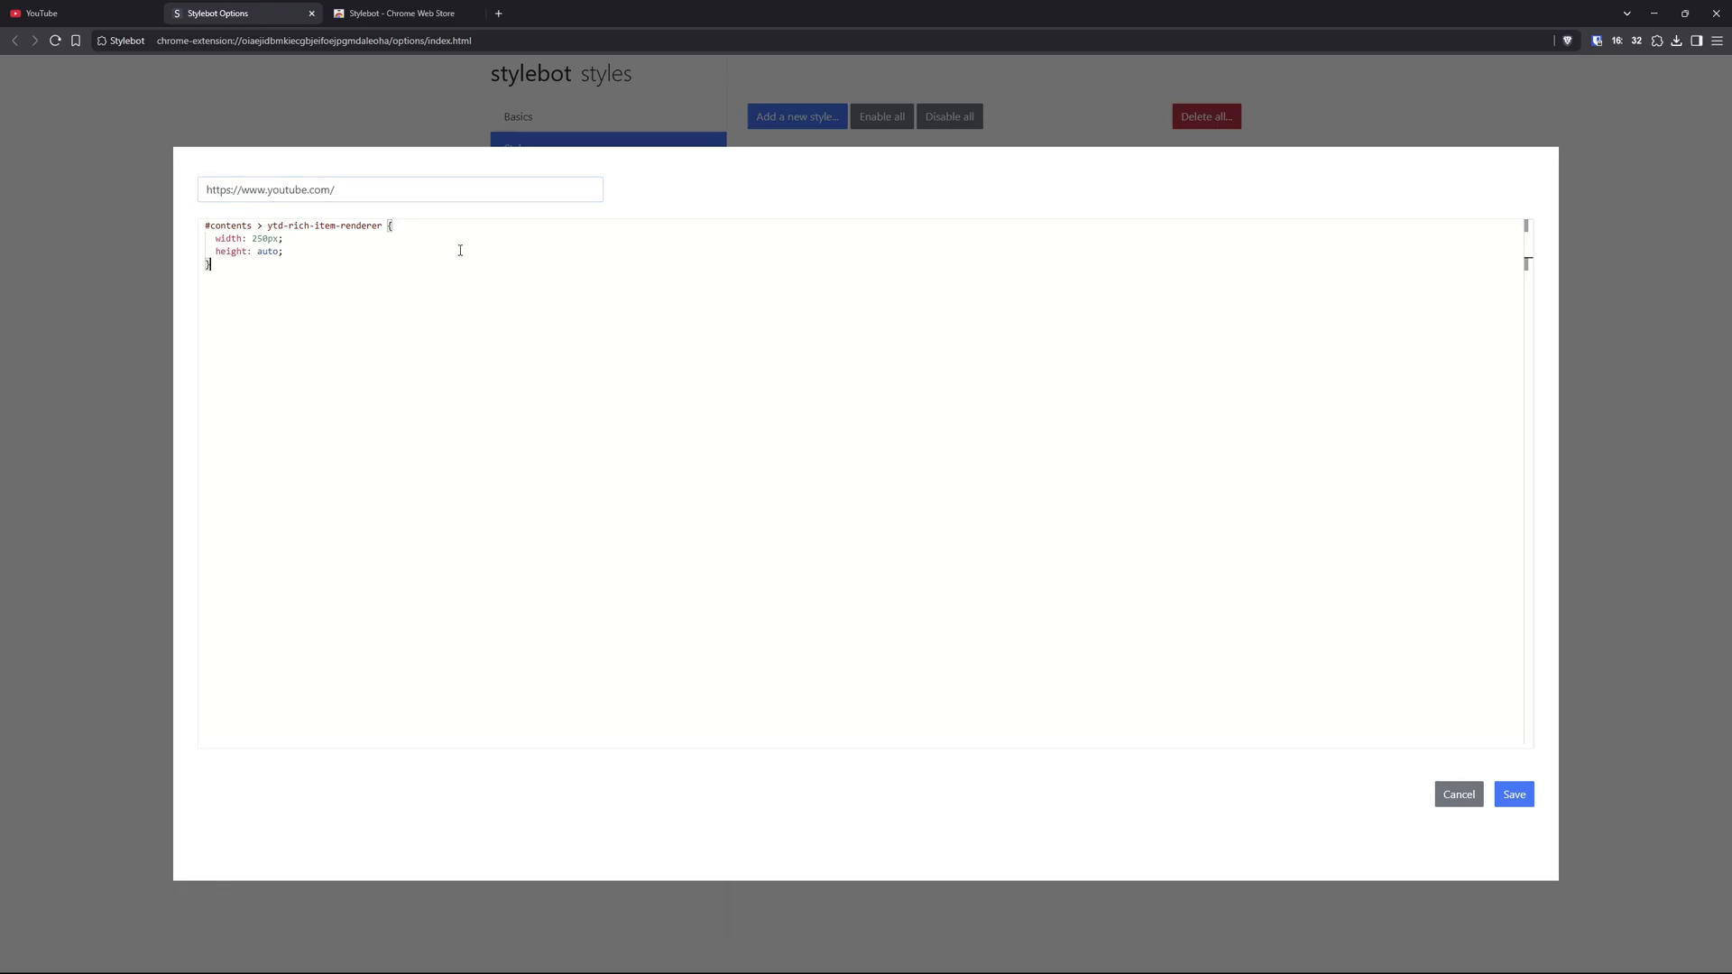
{"action": "left_click", "coordinate": [1460, 796]}
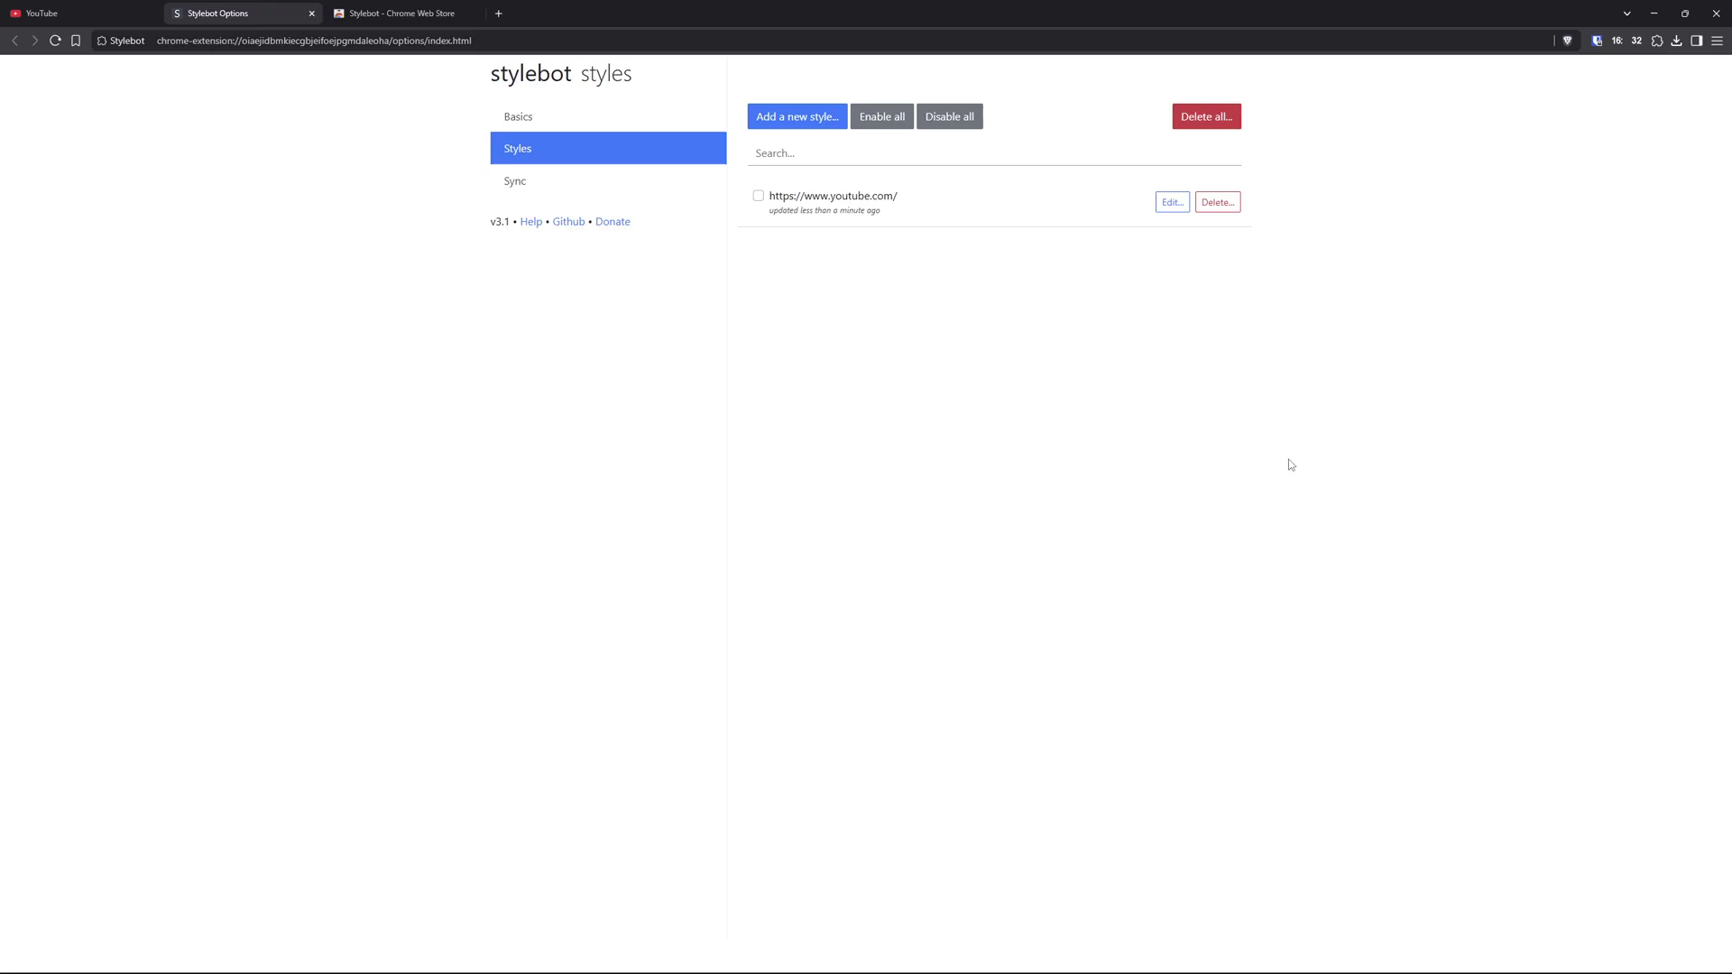
{"action": "left_click", "coordinate": [804, 125]}
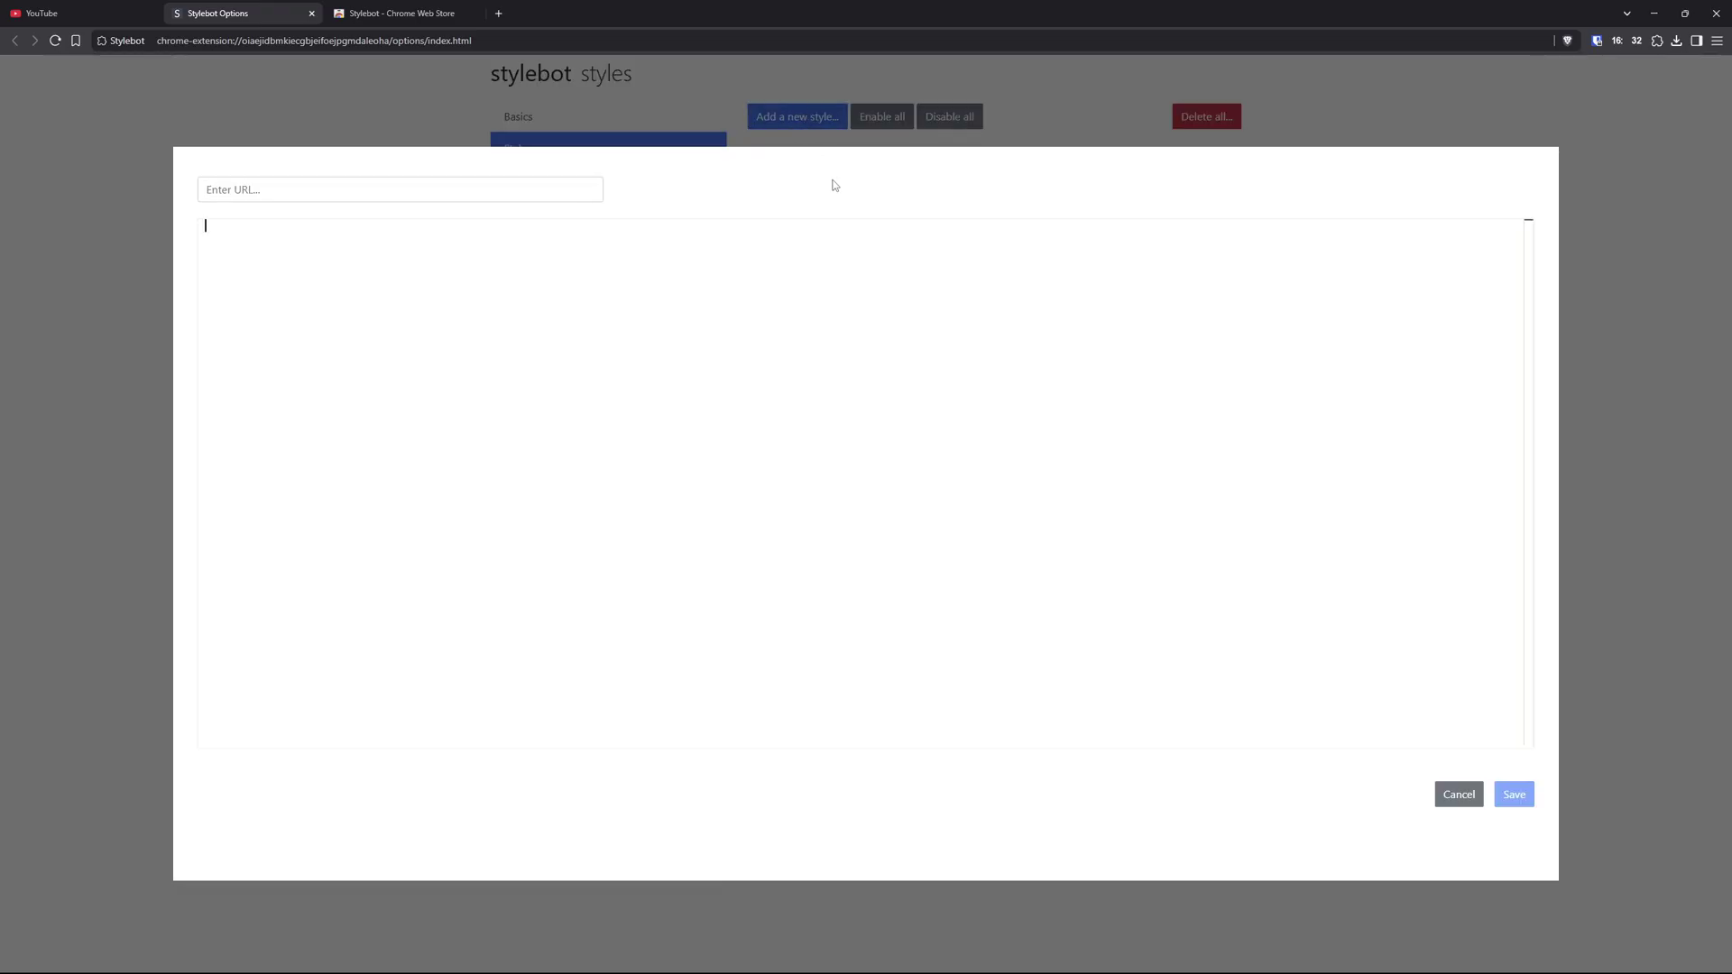
{"action": "left_click", "coordinate": [126, 12]}
{"action": "left_click", "coordinate": [247, 41]}
{"action": "key", "text": "ctrl+c"}
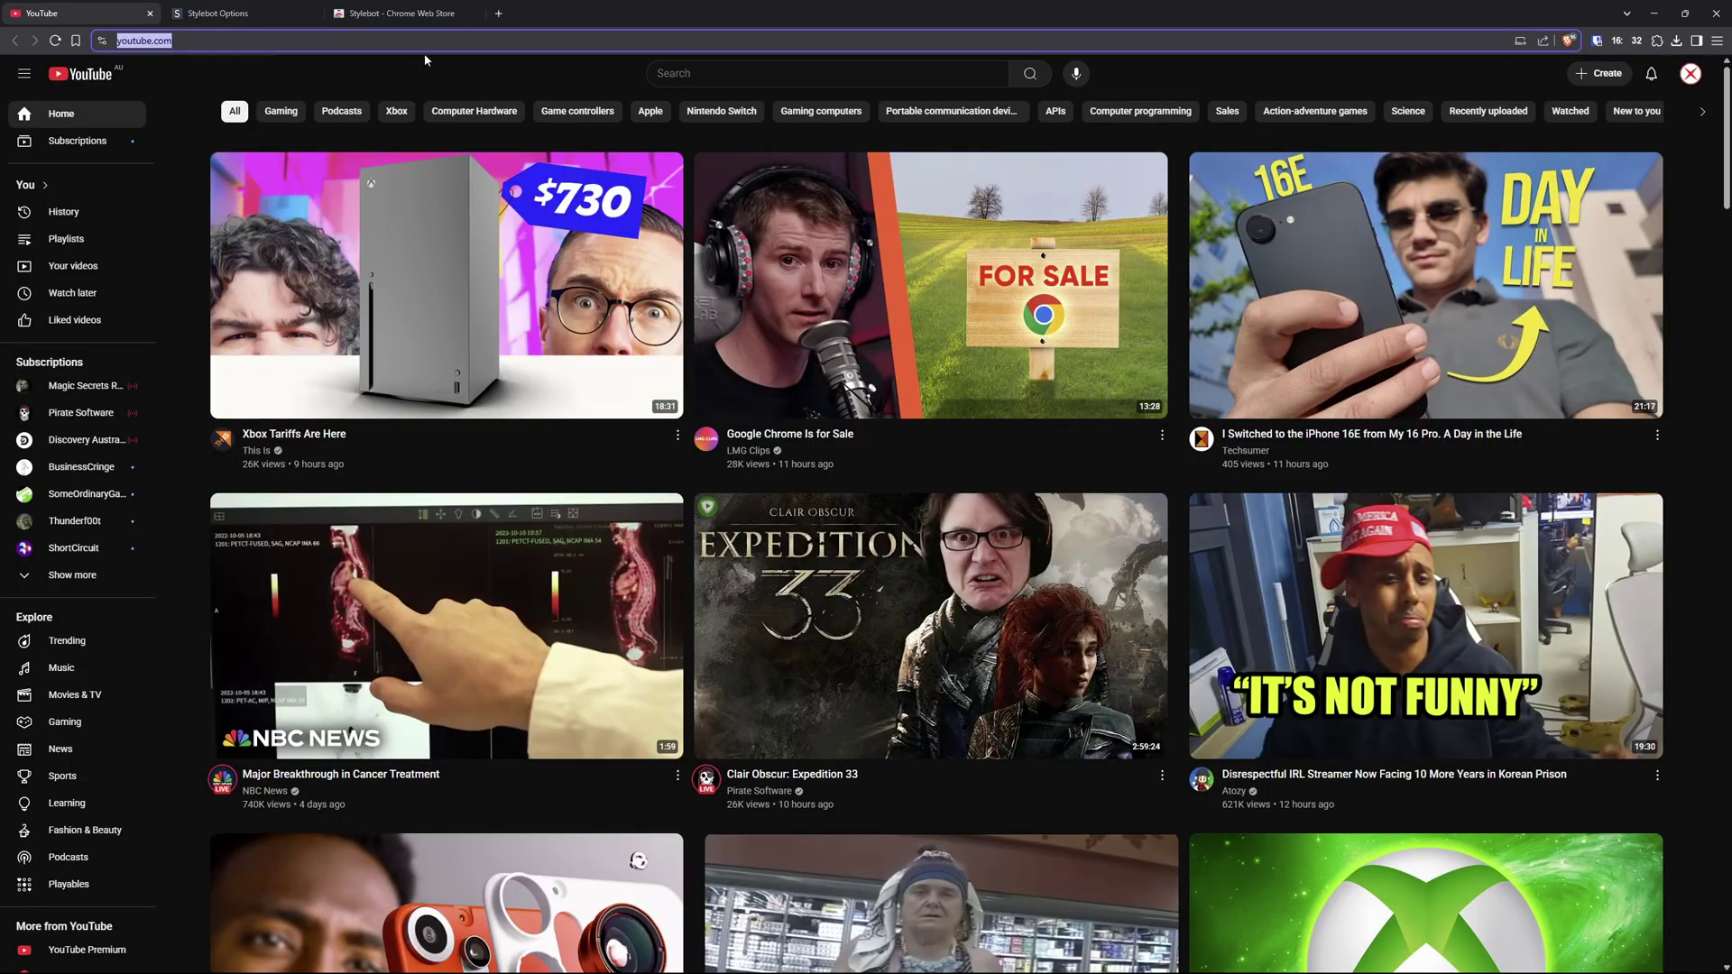
{"action": "left_click", "coordinate": [379, 12]}
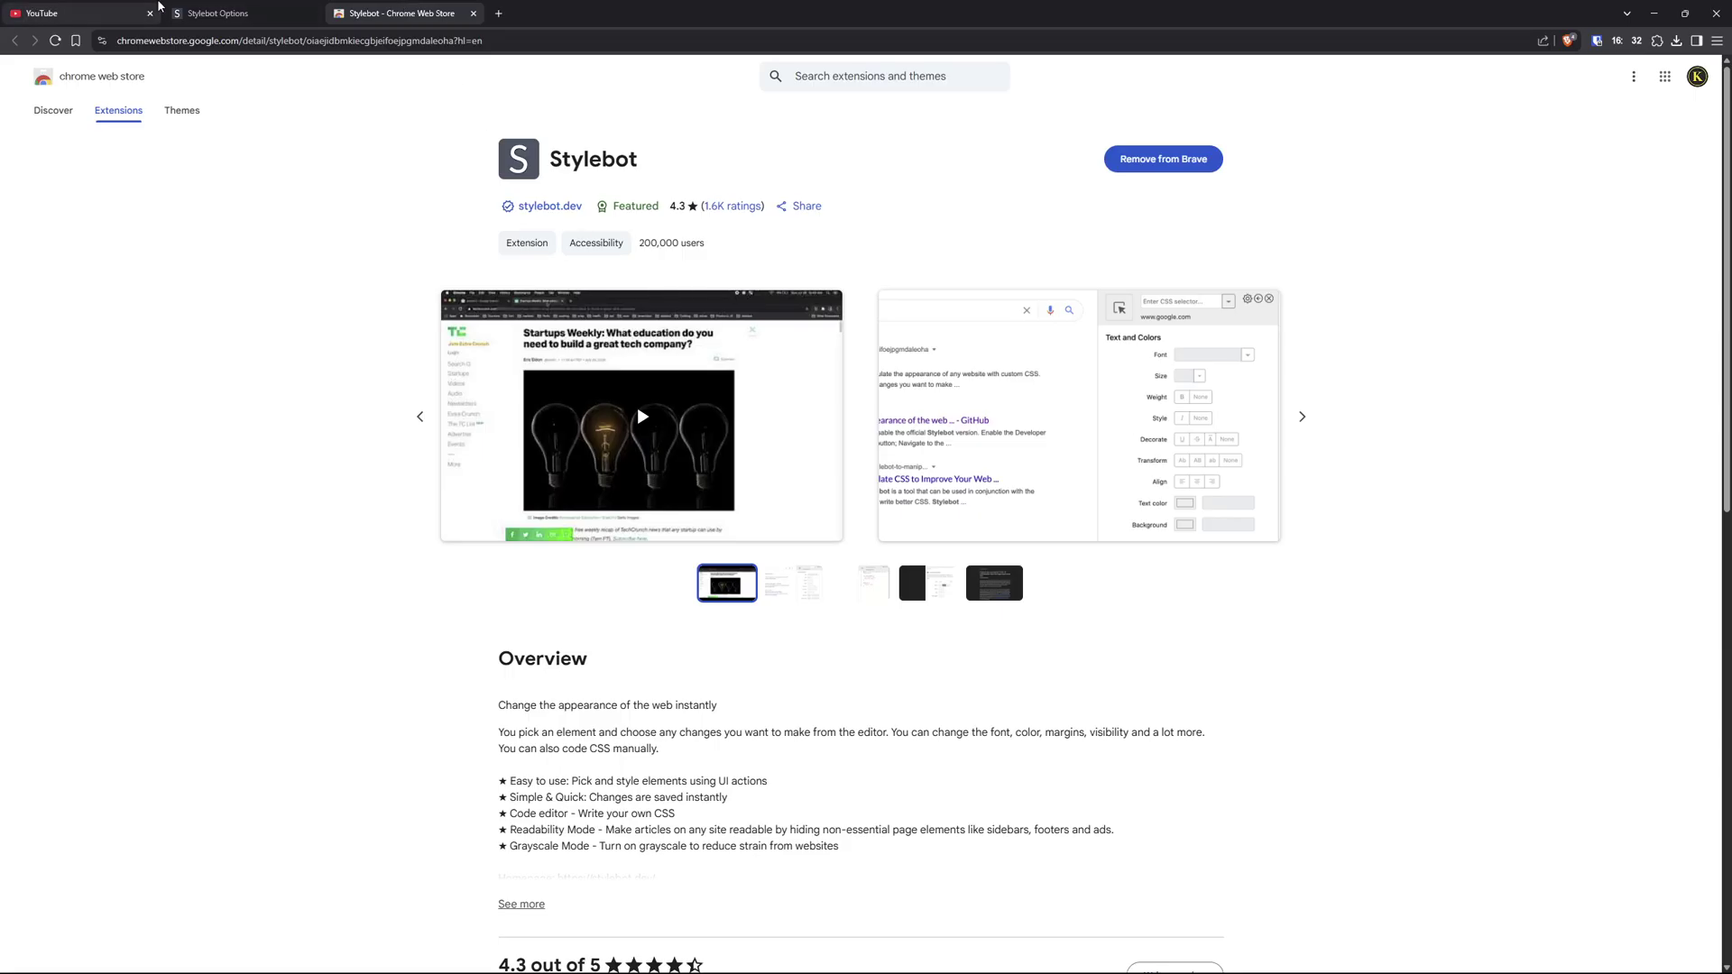
{"action": "left_click", "coordinate": [226, 13]}
{"action": "left_click", "coordinate": [397, 189]}
{"action": "key", "text": "ctrl+v"}
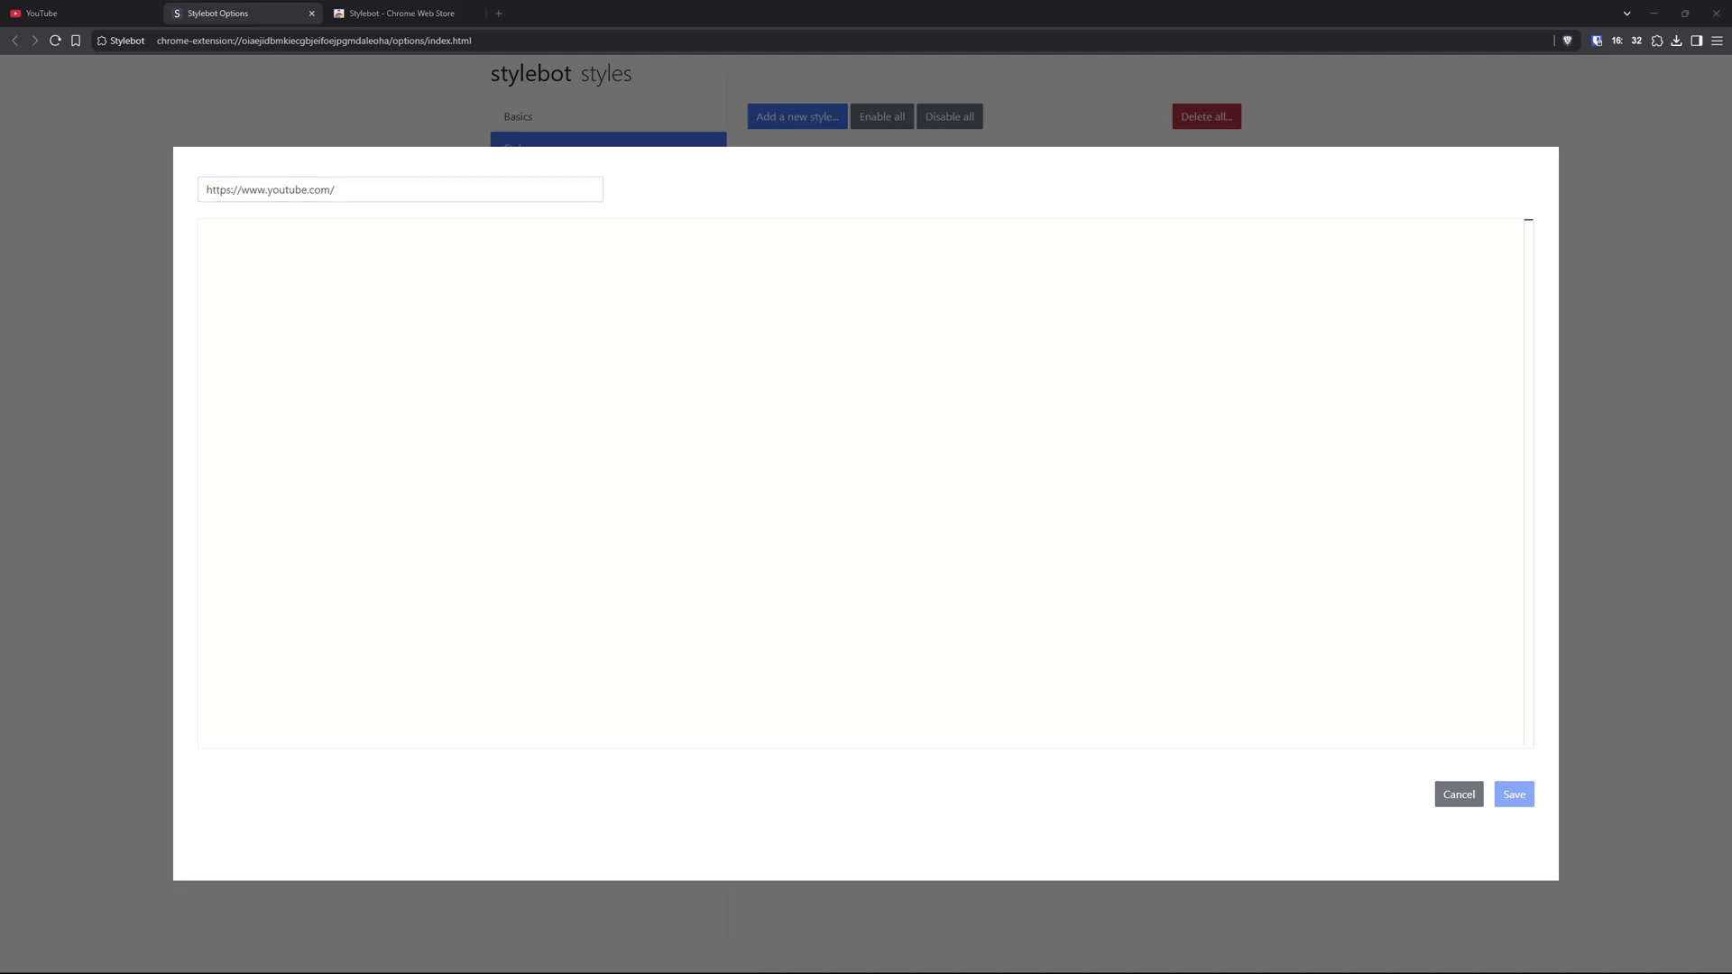
- Paste the CSS rule setting ytd-rich-item-renderer to width 250px and height auto
{"action": "type", "text": "#contents > ytd-rich-item-renderer {   width: 250px;   height: auto; }"}
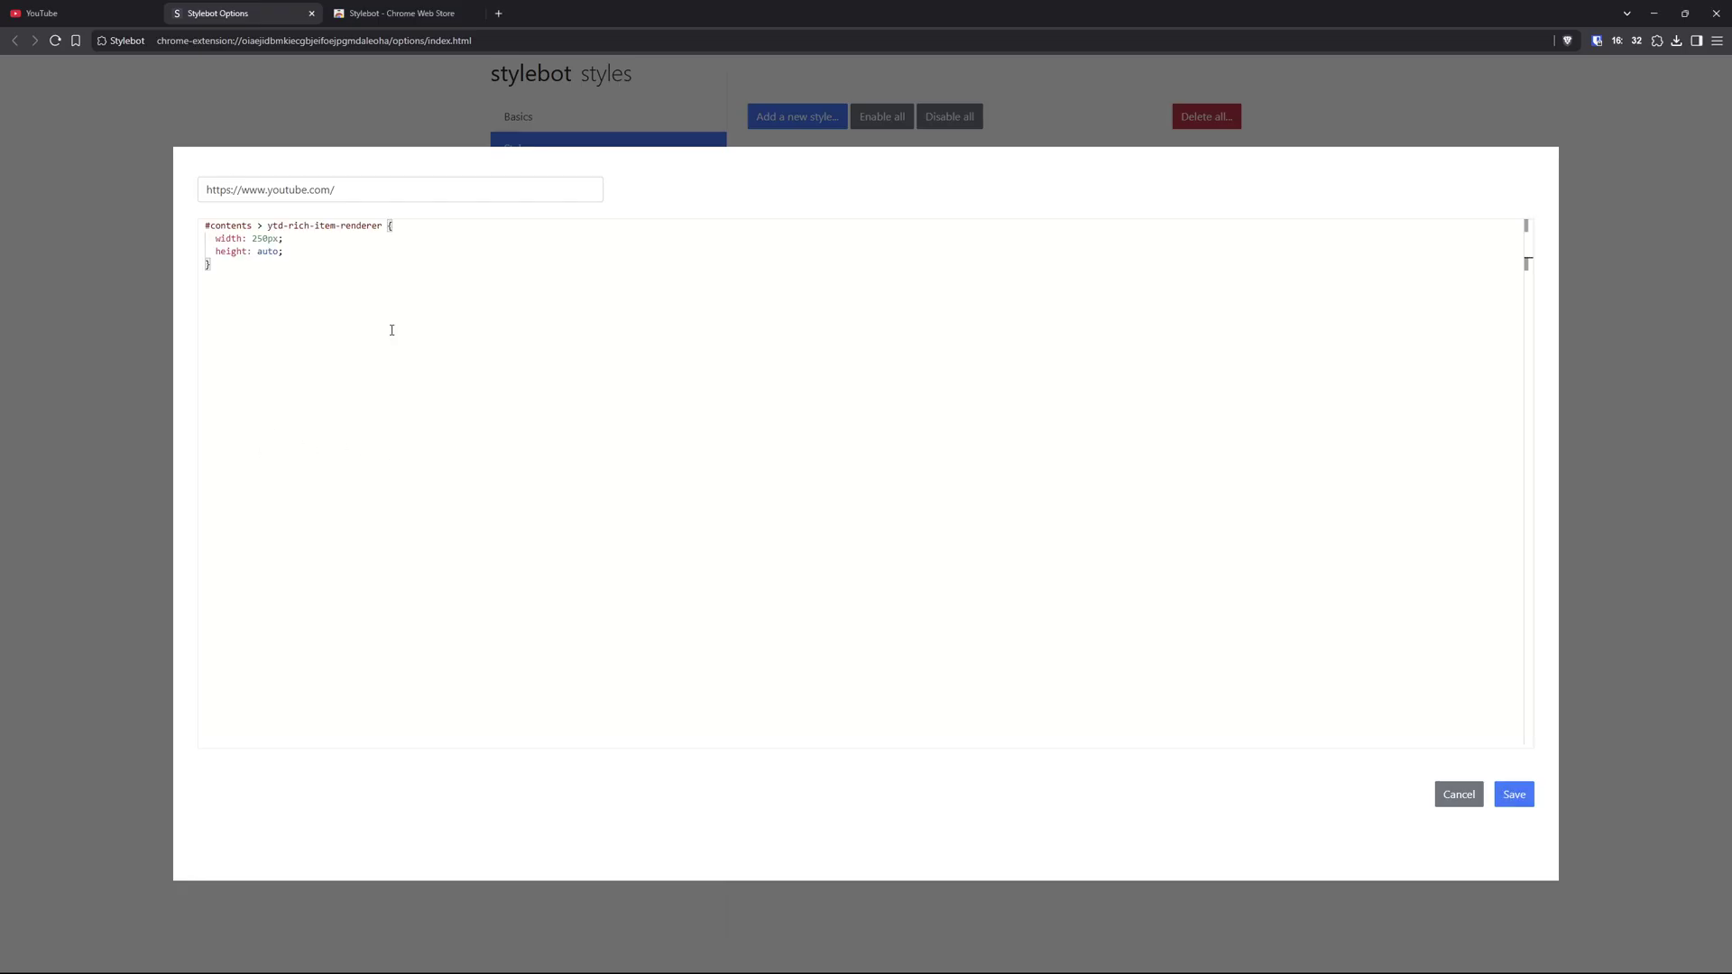
{"action": "key", "text": "ctrl+a"}
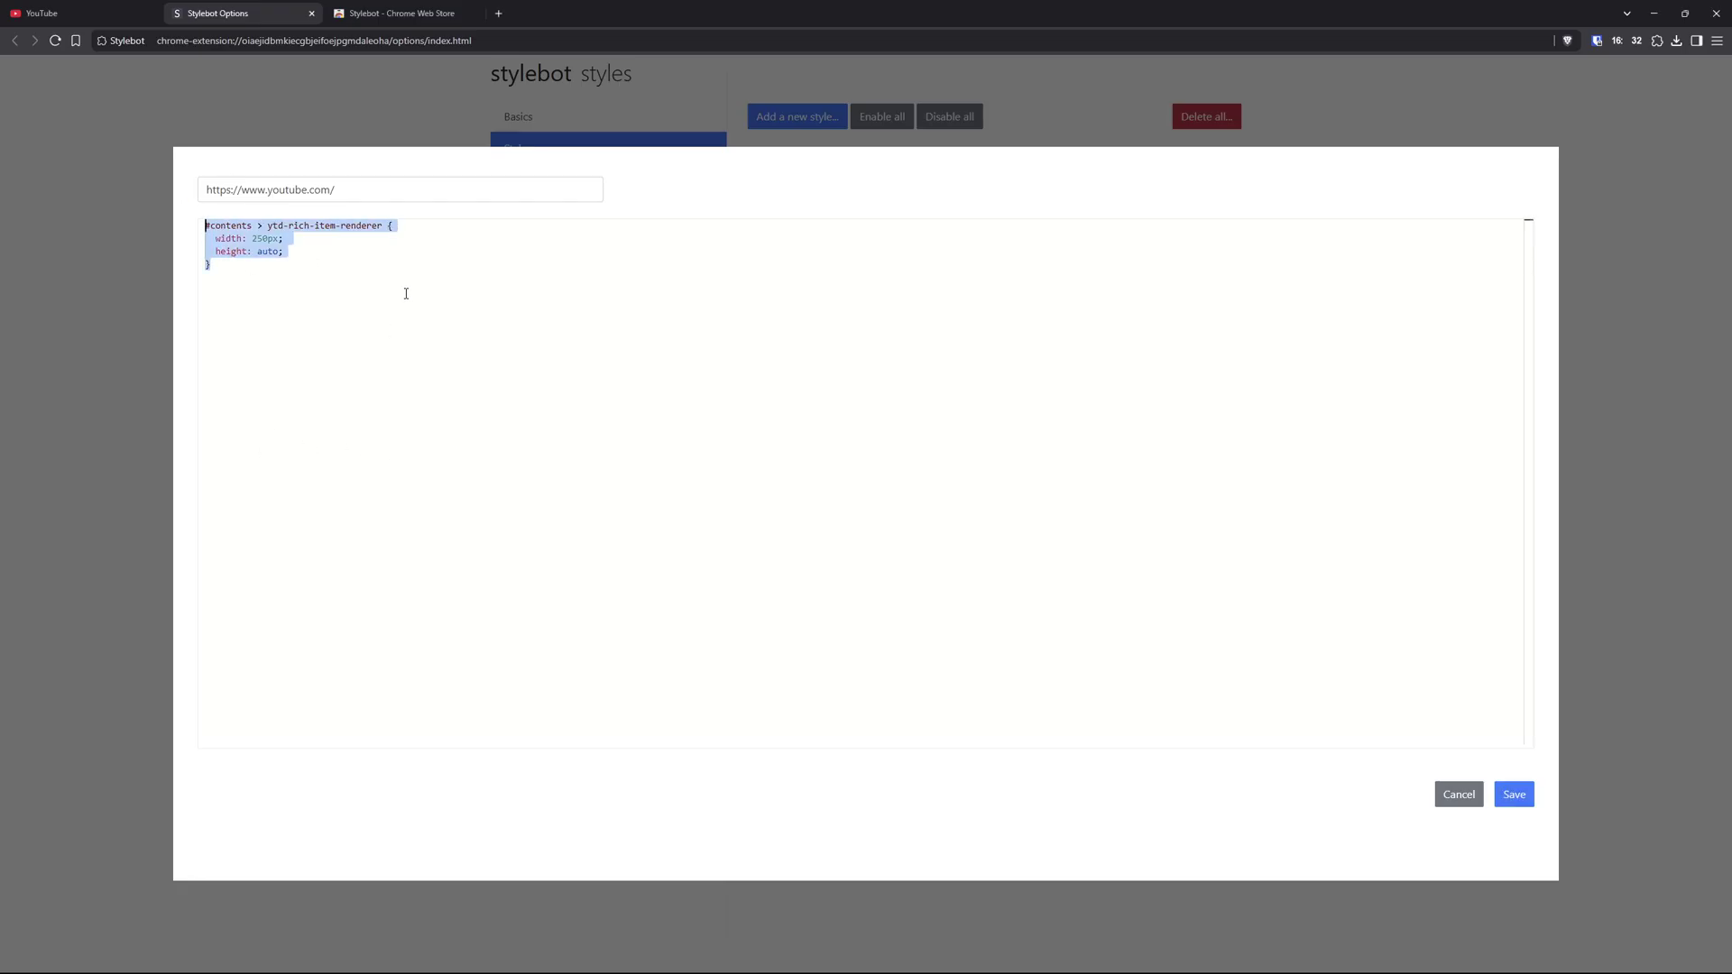
{"action": "left_click", "coordinate": [406, 293]}
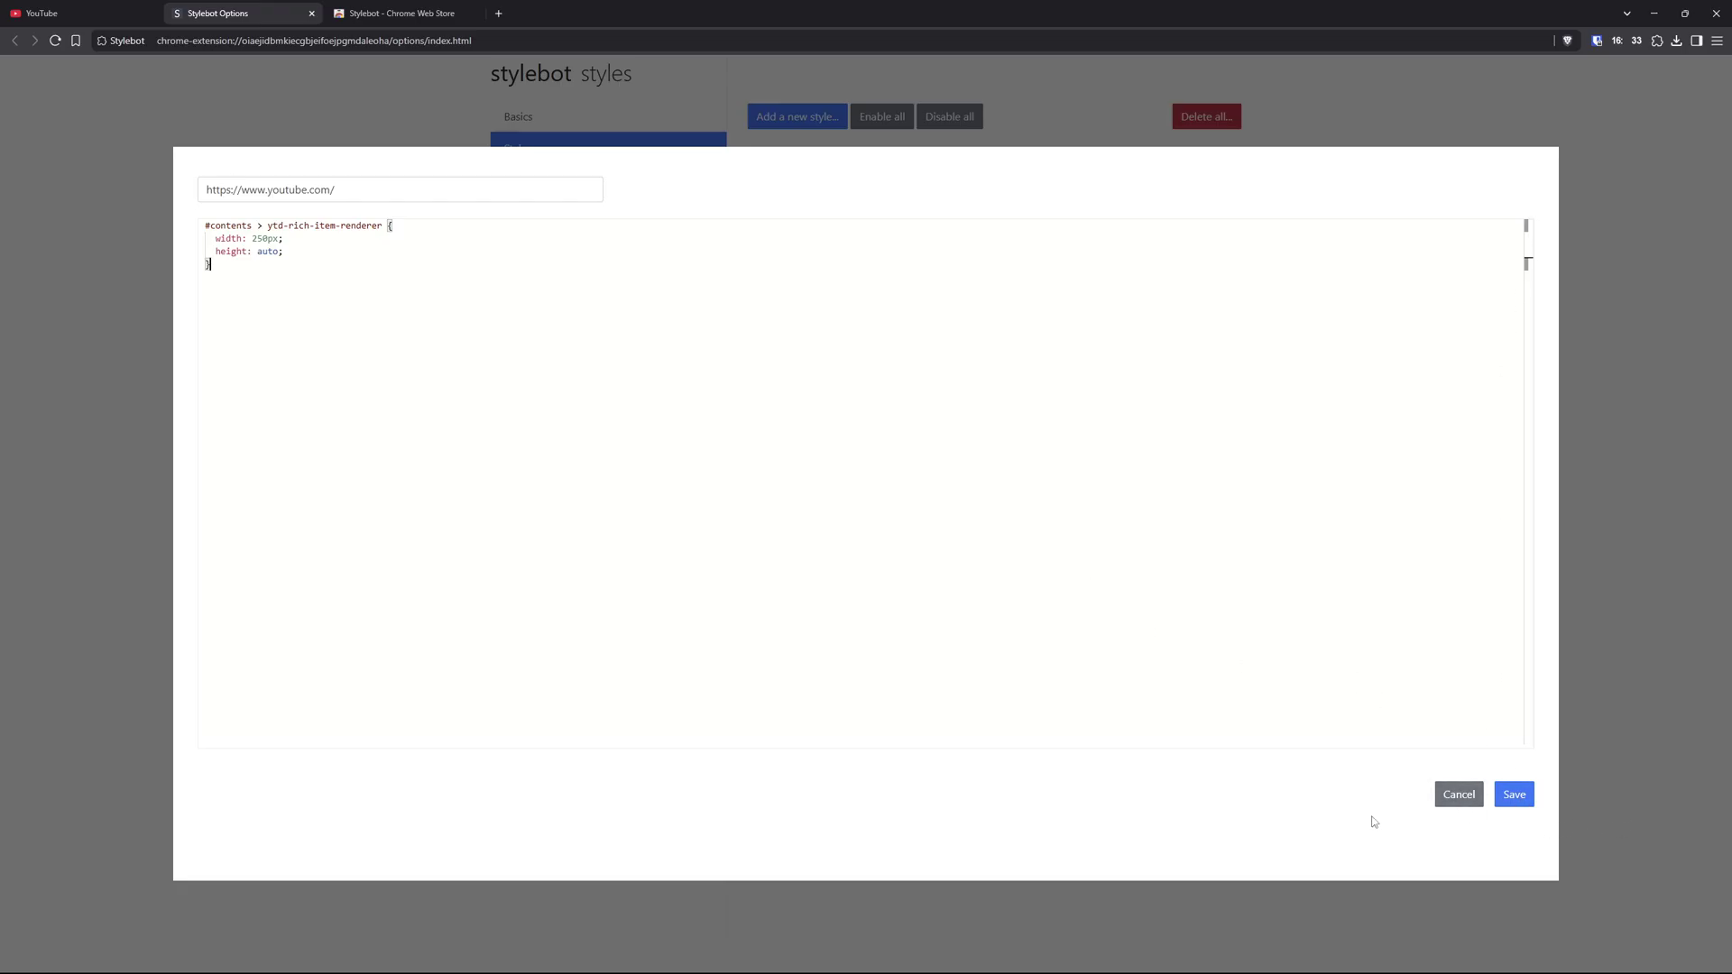
- Save and enable the youtube.com style, then view YouTube's eight-per-row thumbnail grid
{"action": "left_click", "coordinate": [1441, 796]}
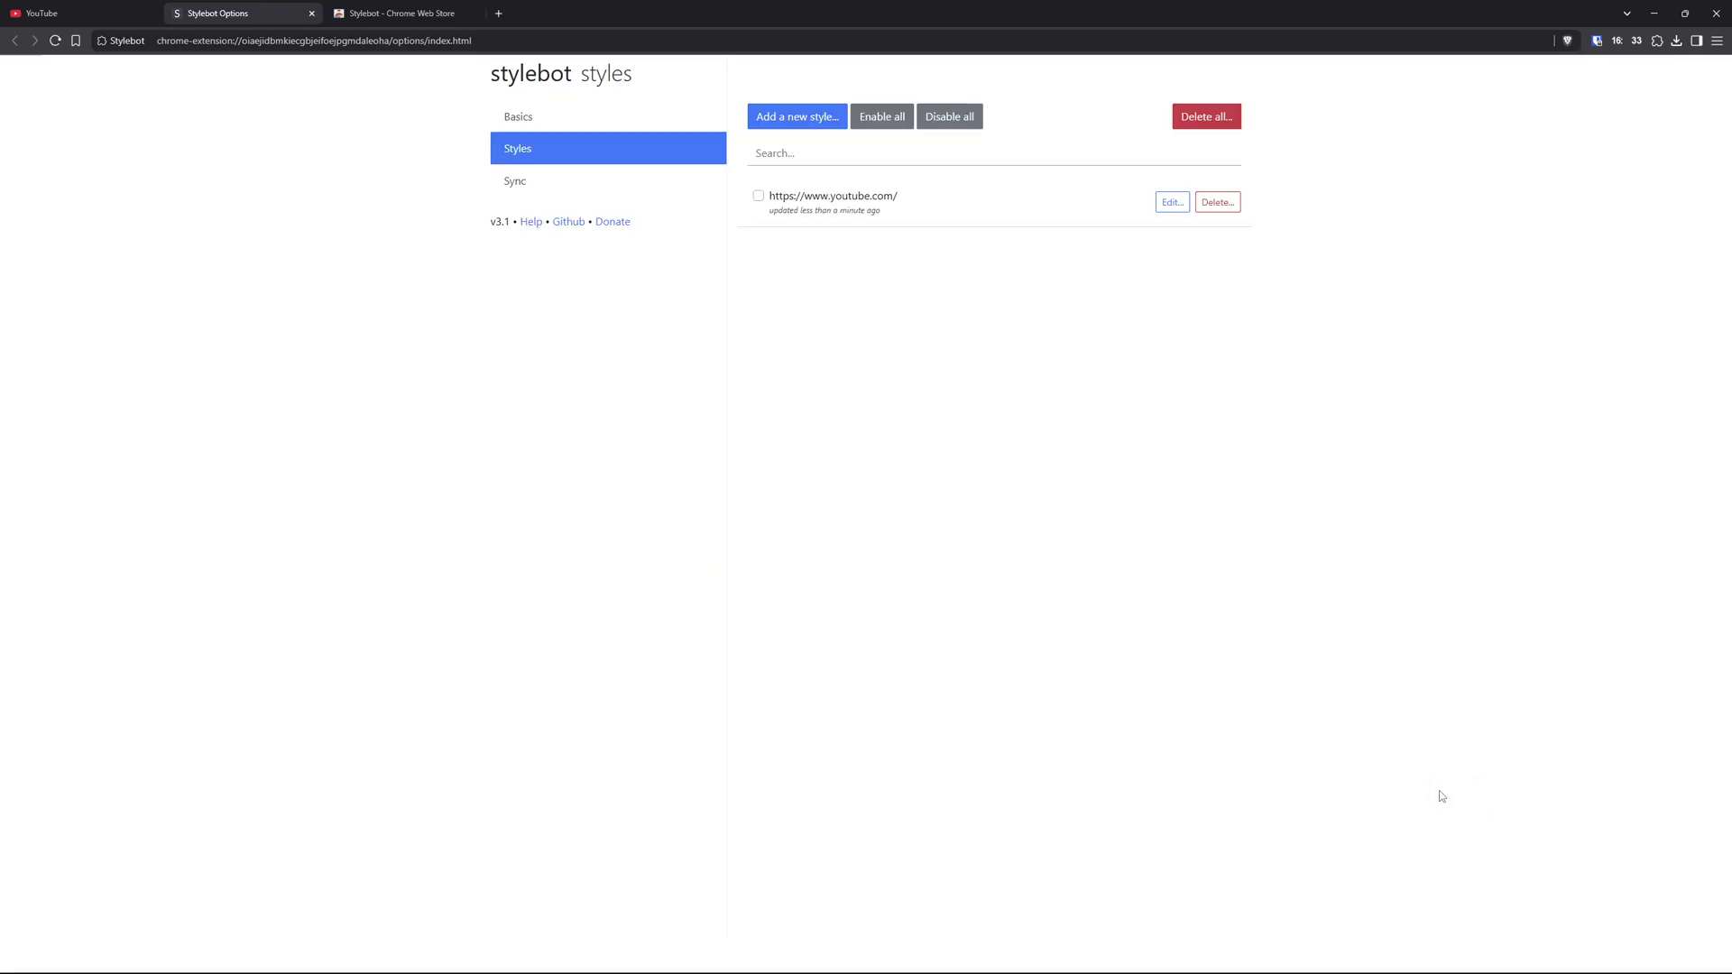
{"action": "left_click", "coordinate": [758, 196]}
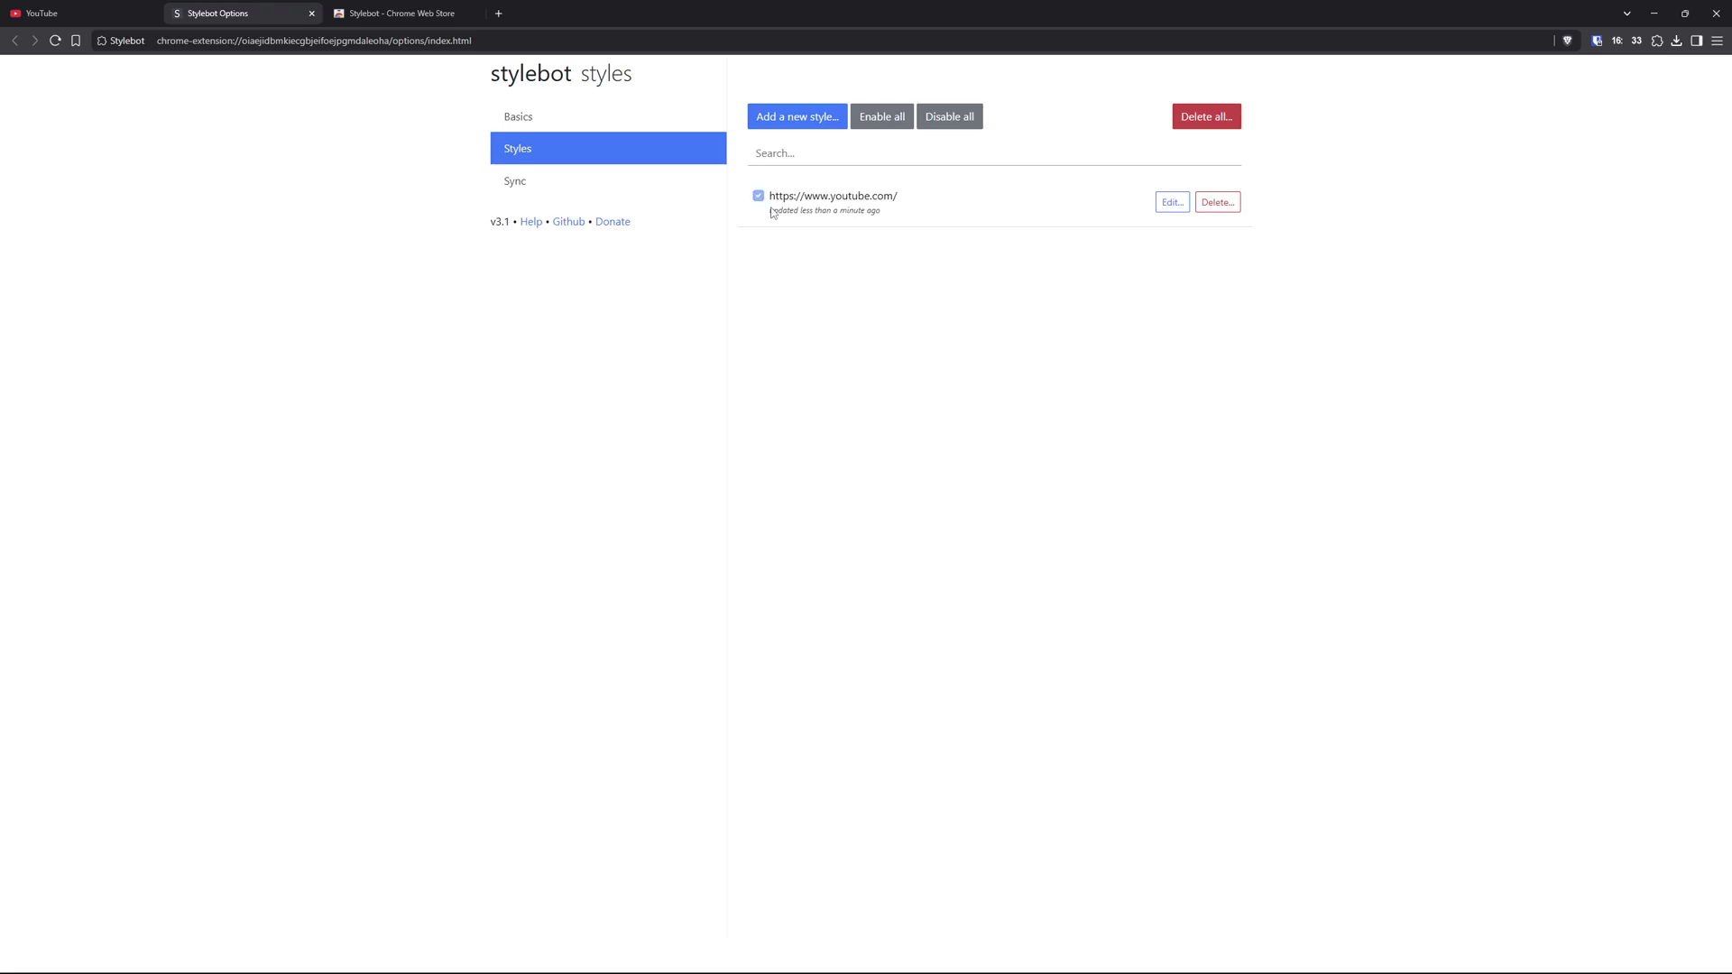
{"action": "left_click", "coordinate": [138, 8]}
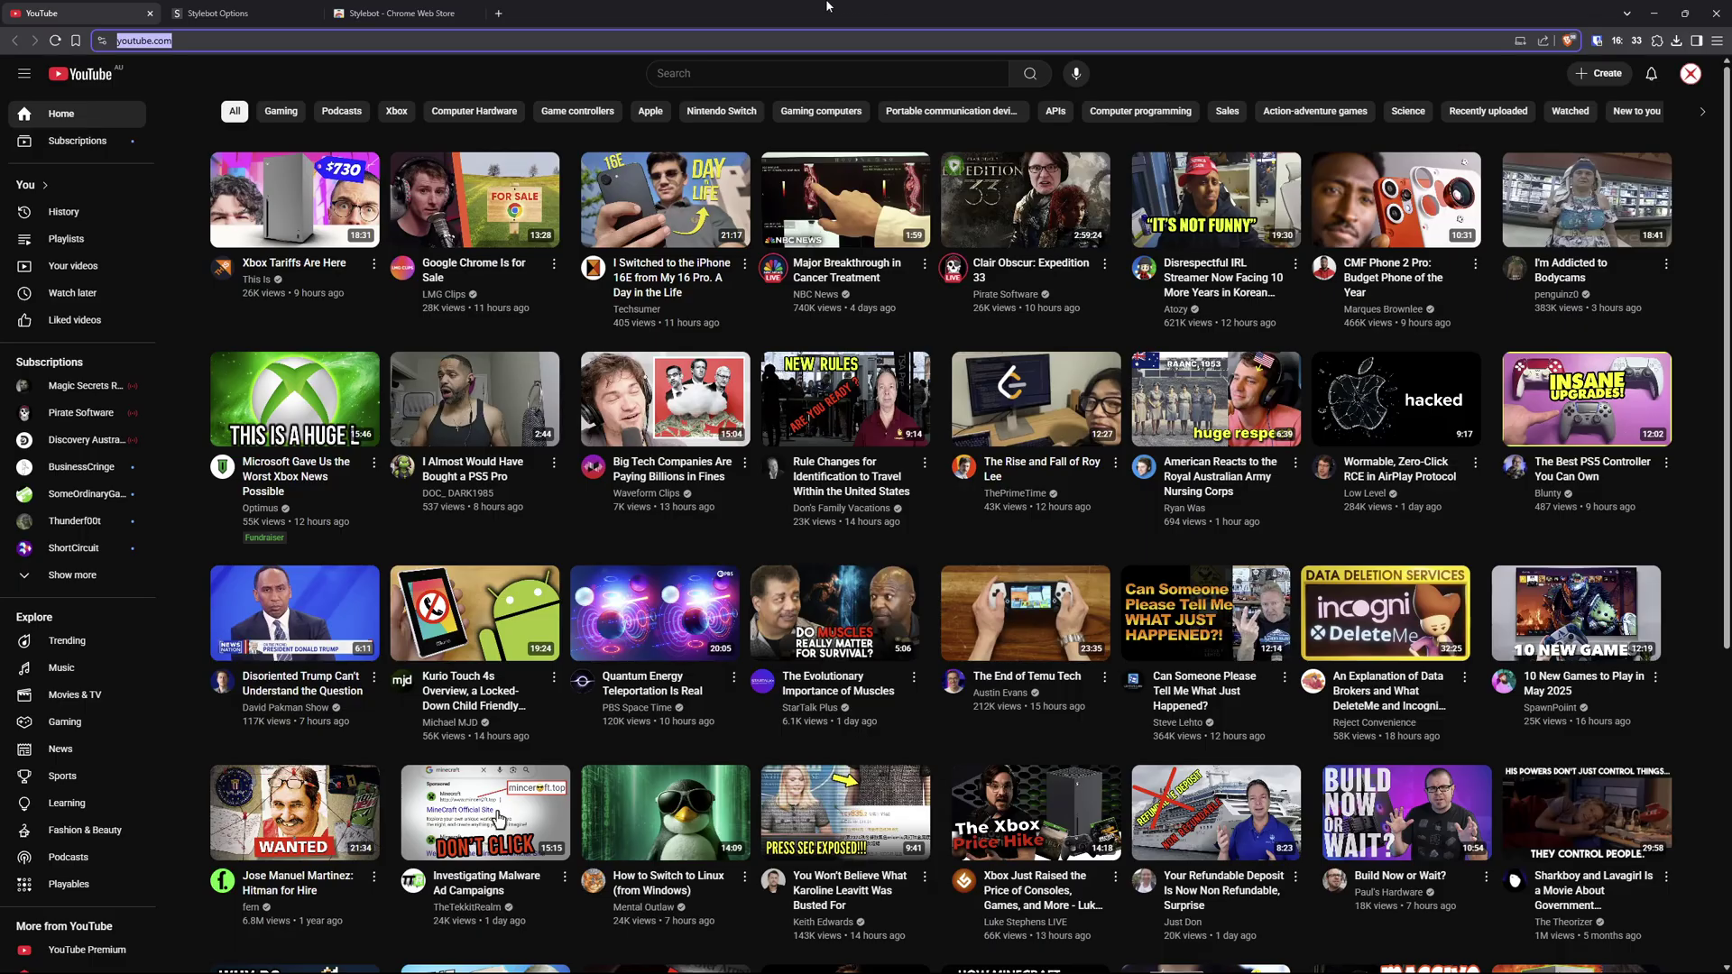
- Reopen the youtube.com style, check its 250px width value, and compare against YouTube
{"action": "left_click", "coordinate": [397, 13]}
{"action": "left_click", "coordinate": [230, 12]}
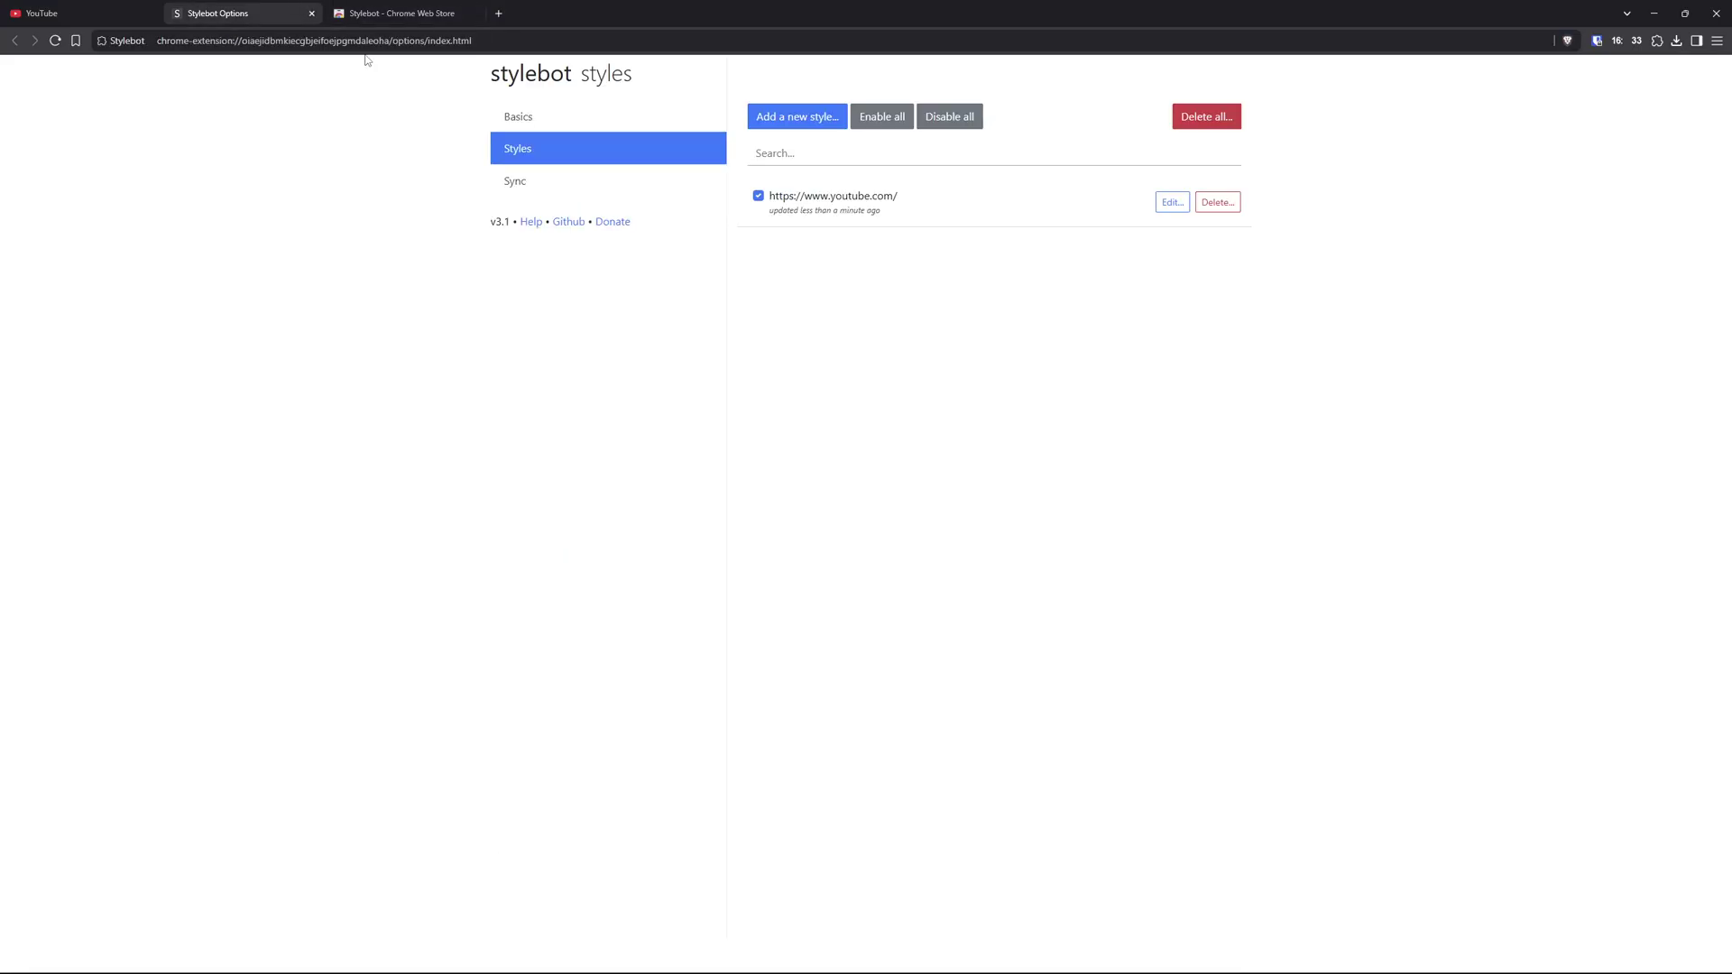
{"action": "left_click", "coordinate": [1173, 203]}
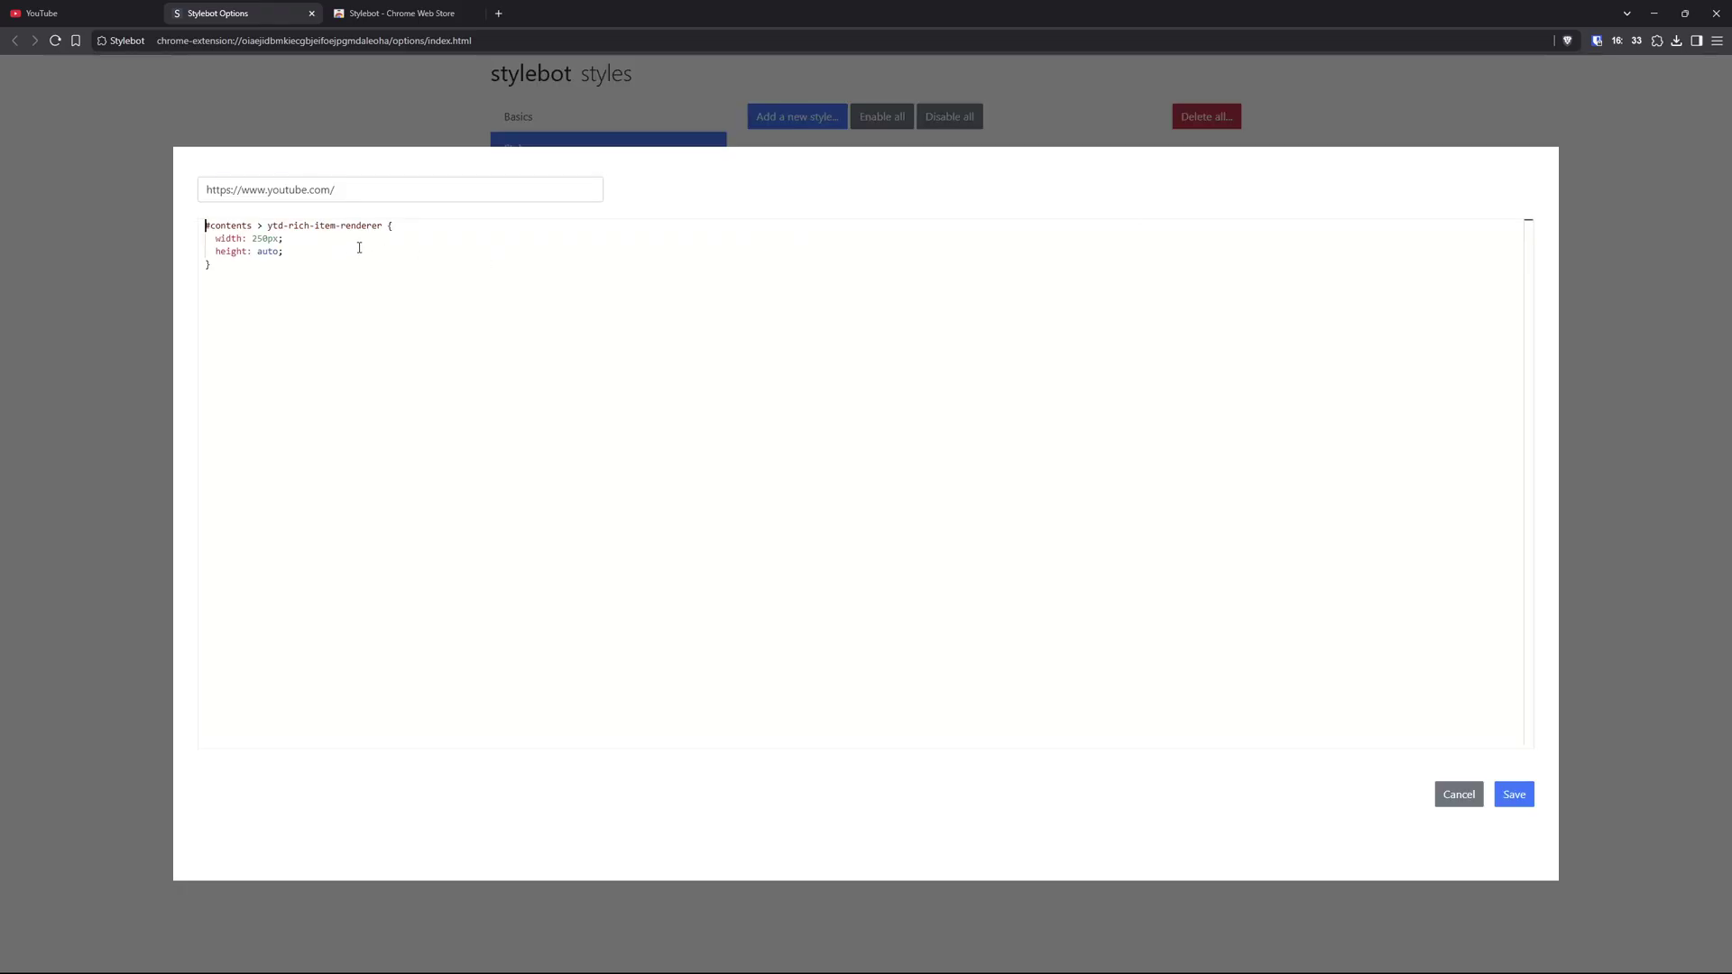
{"action": "double_click", "coordinate": [265, 238]}
{"action": "left_click", "coordinate": [293, 255]}
{"action": "left_click", "coordinate": [138, 5]}
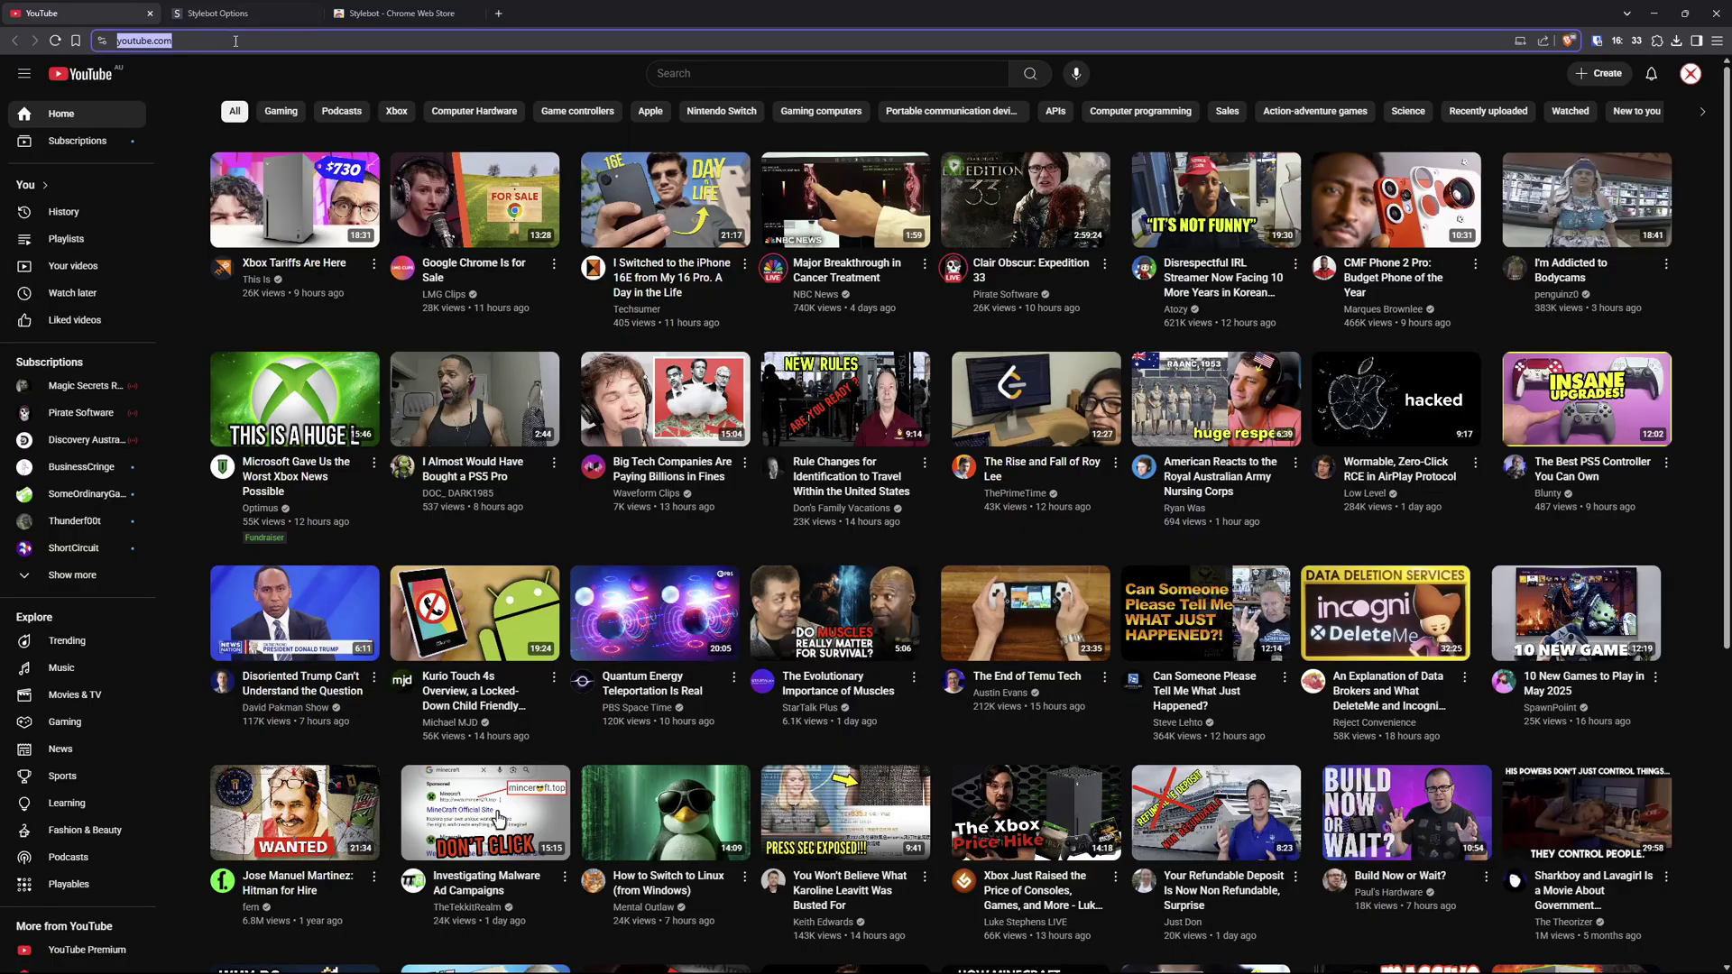
{"action": "left_click", "coordinate": [282, 6]}
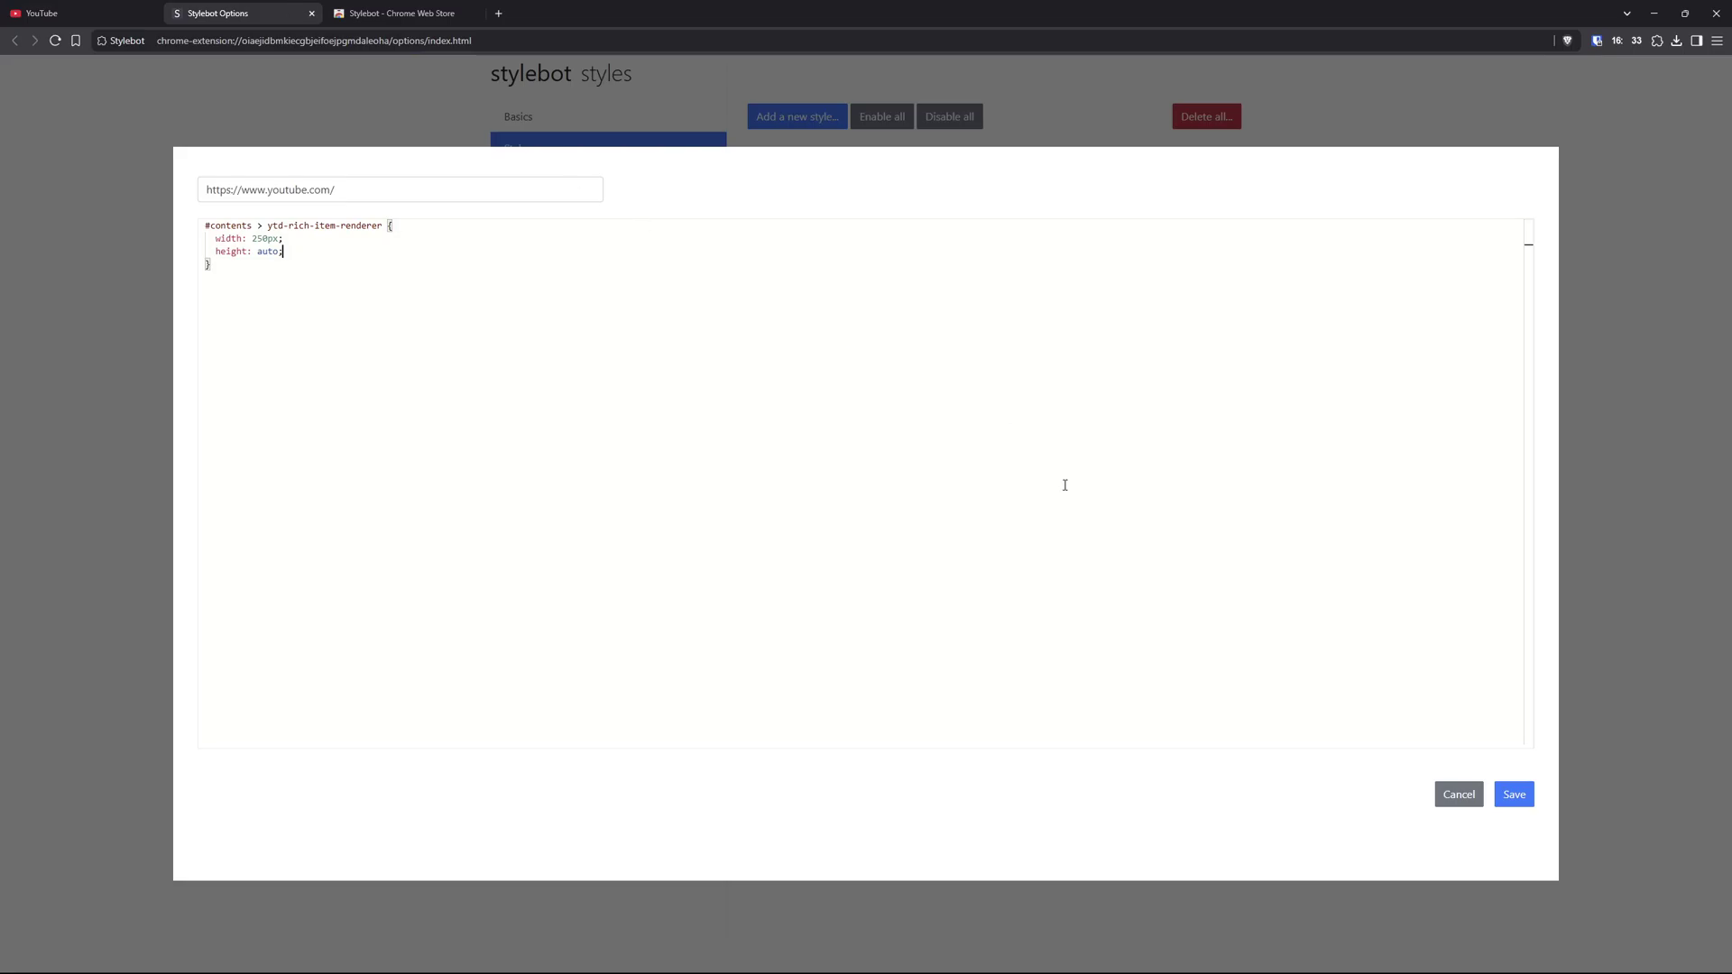
- Cancel the editor, disable the youtube.com style, and return to YouTube's three-per-row layout
{"action": "left_click", "coordinate": [1452, 794]}
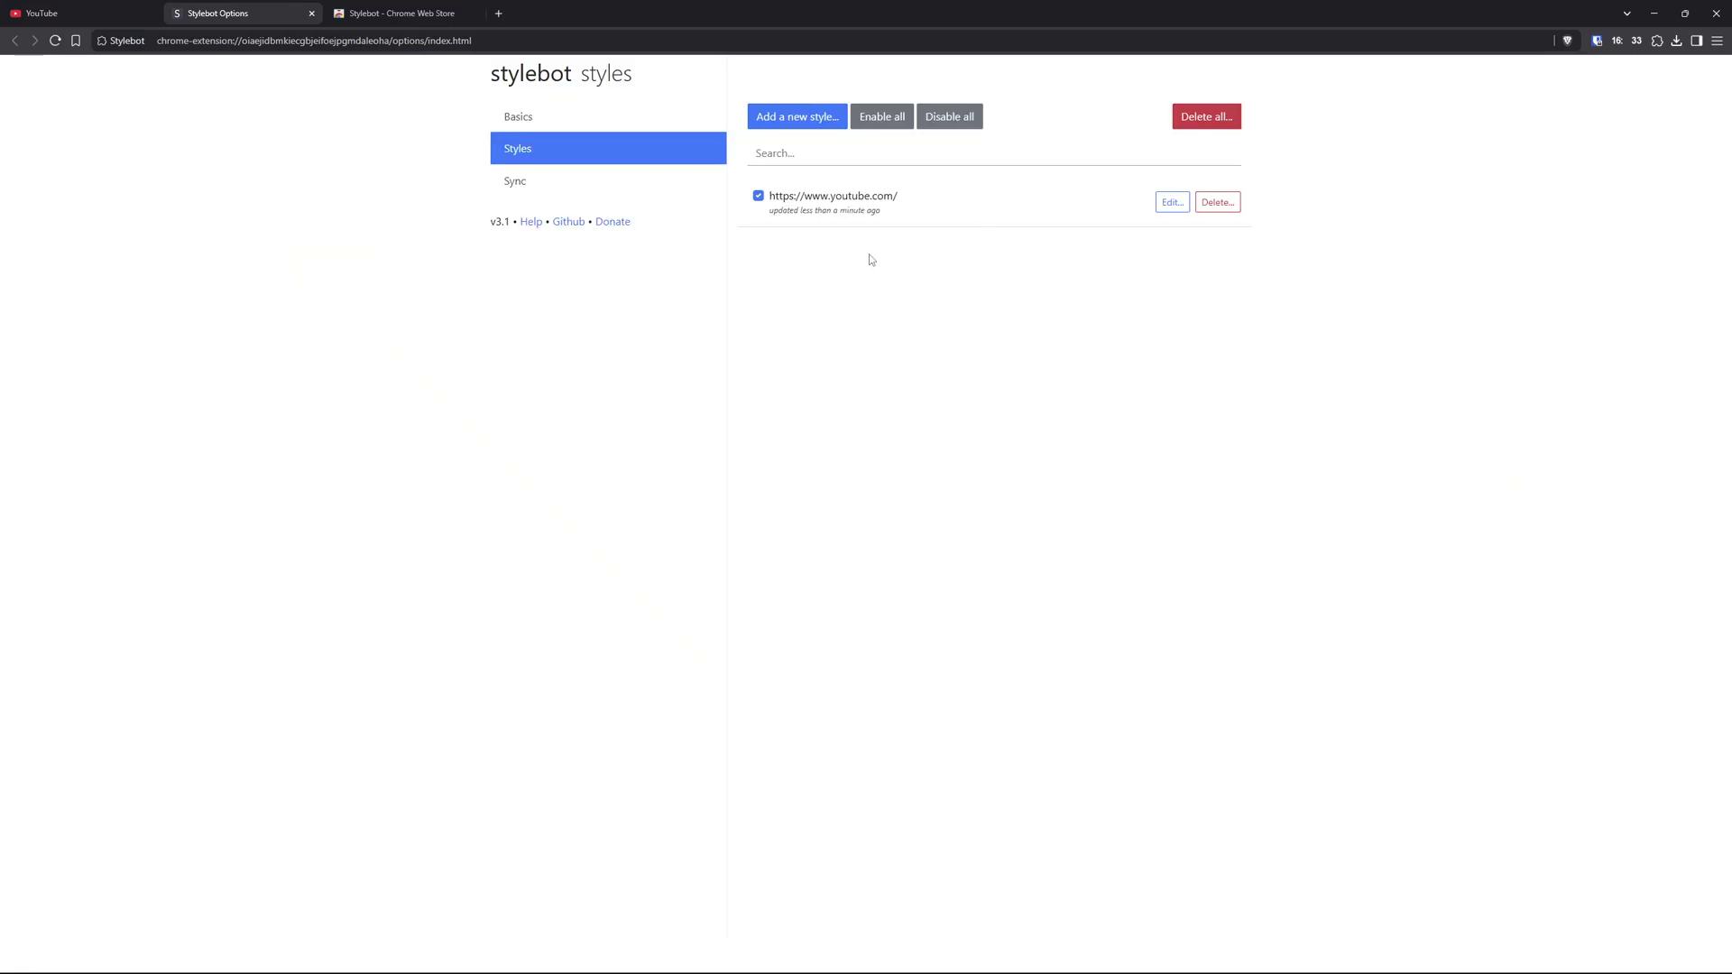
{"action": "left_click", "coordinate": [760, 197]}
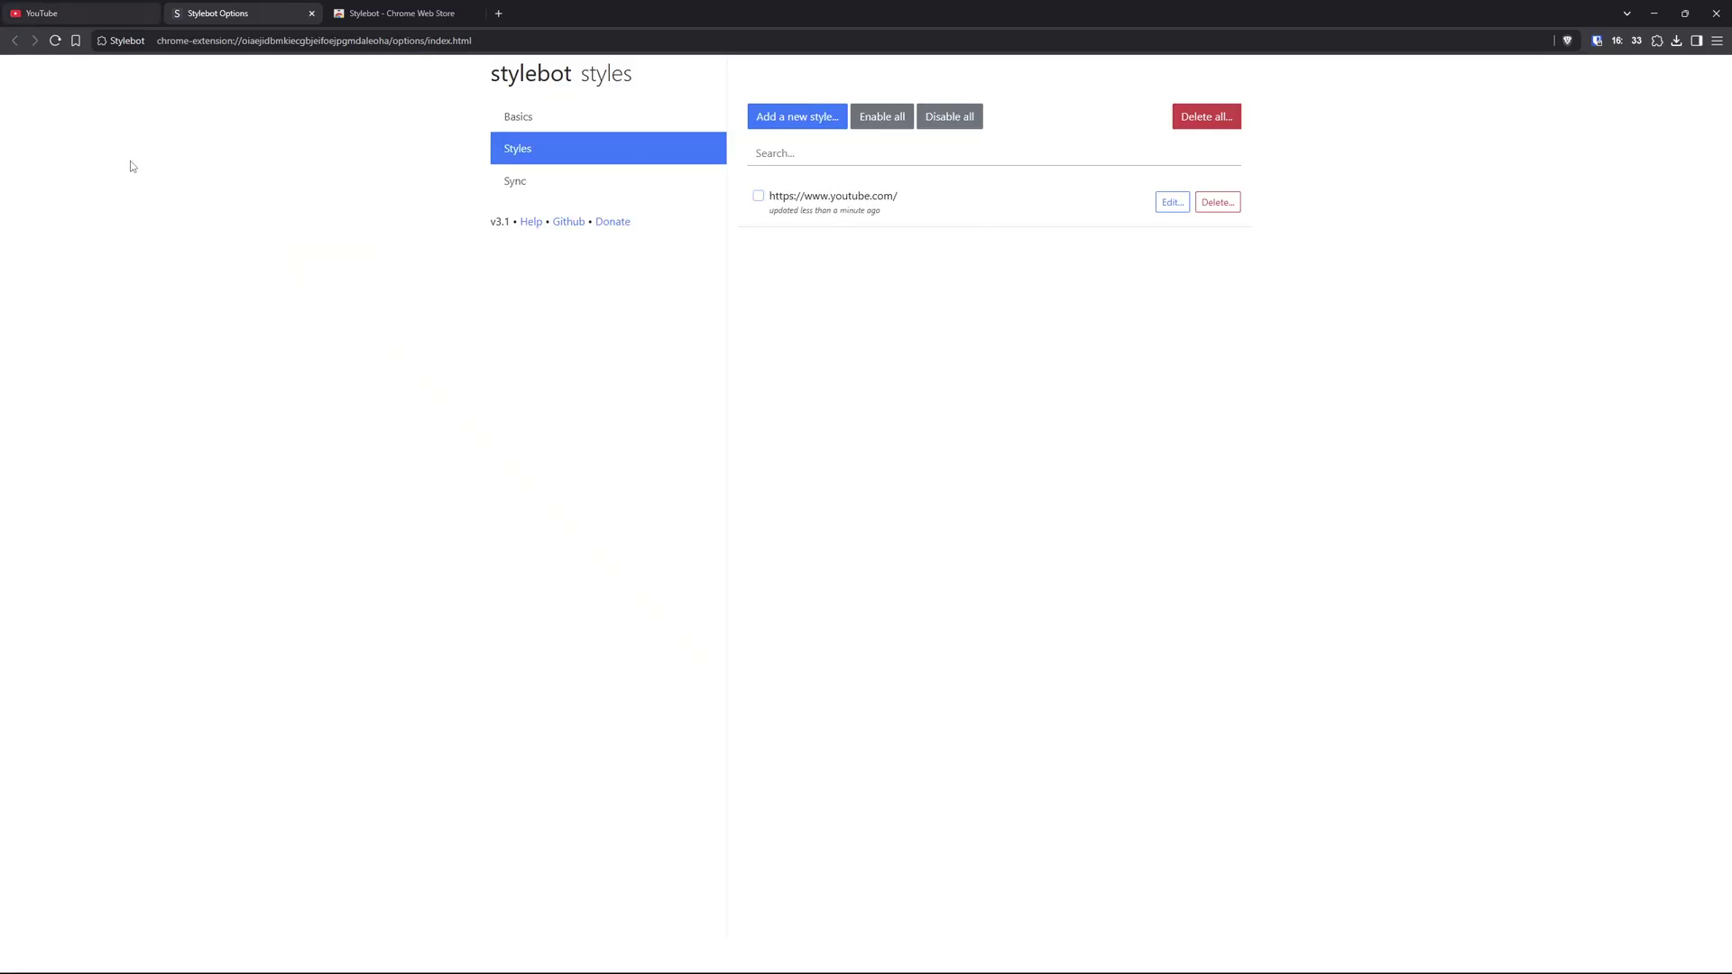
{"action": "key", "text": "ctrl+1"}
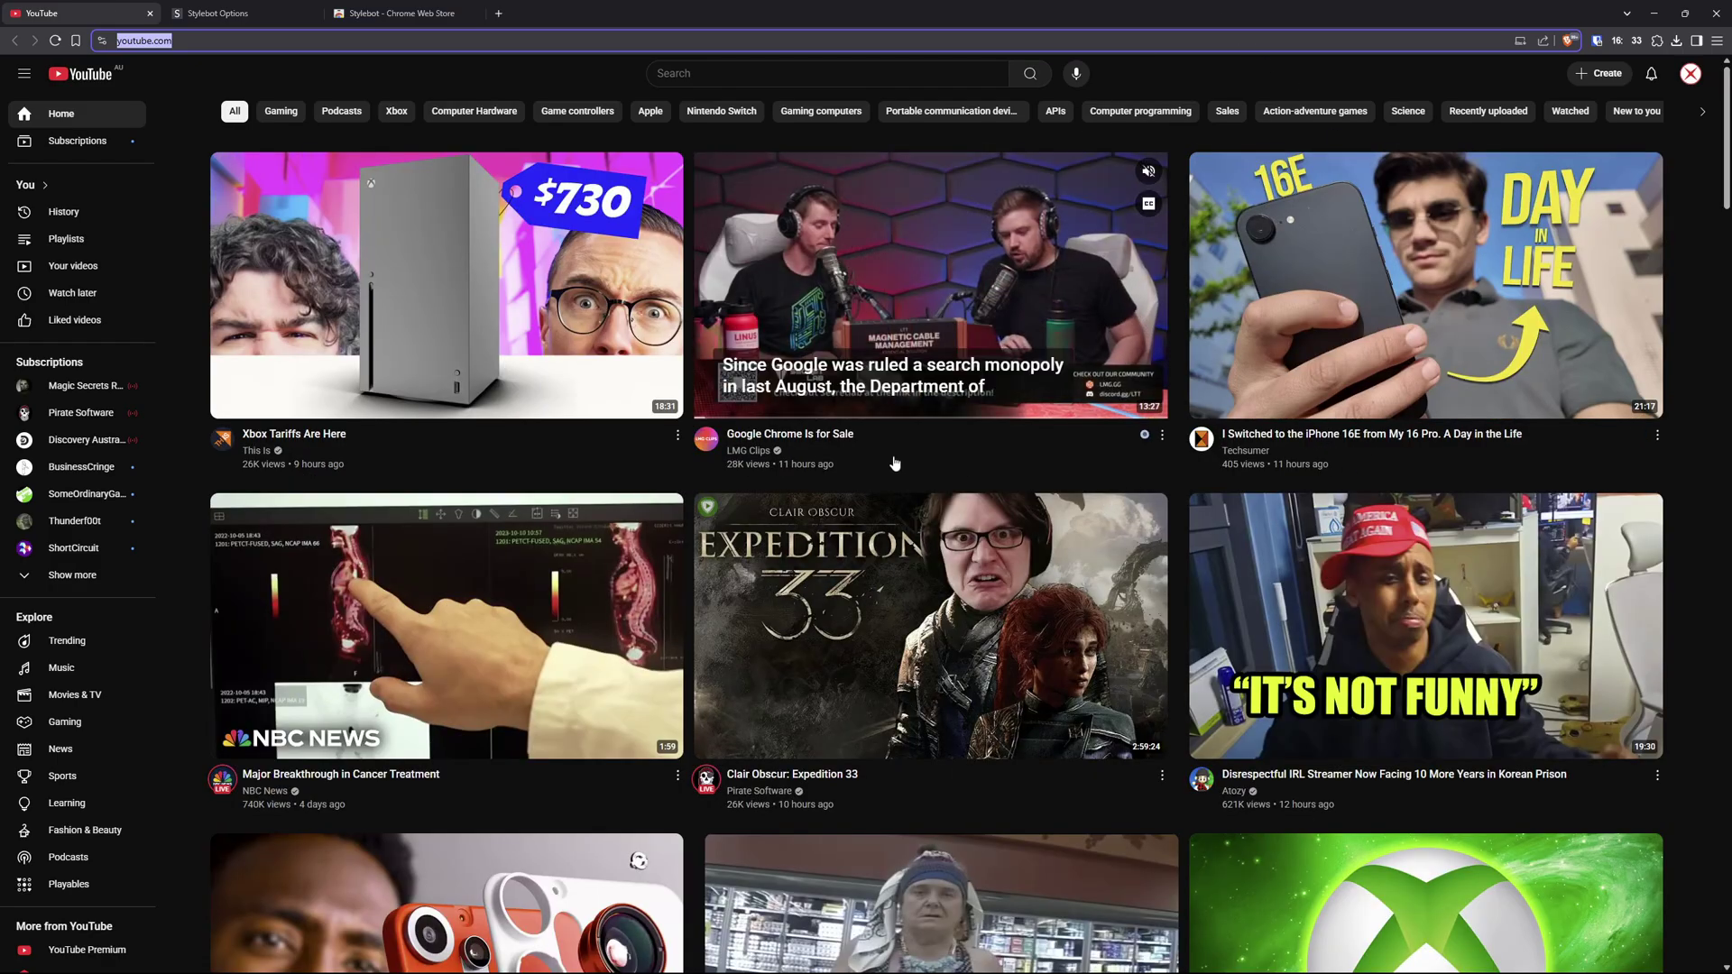
- Open DevTools on a video title and pick a video thumbnail with the element picker
{"action": "right_click", "coordinate": [835, 438]}
{"action": "left_click", "coordinate": [929, 712]}
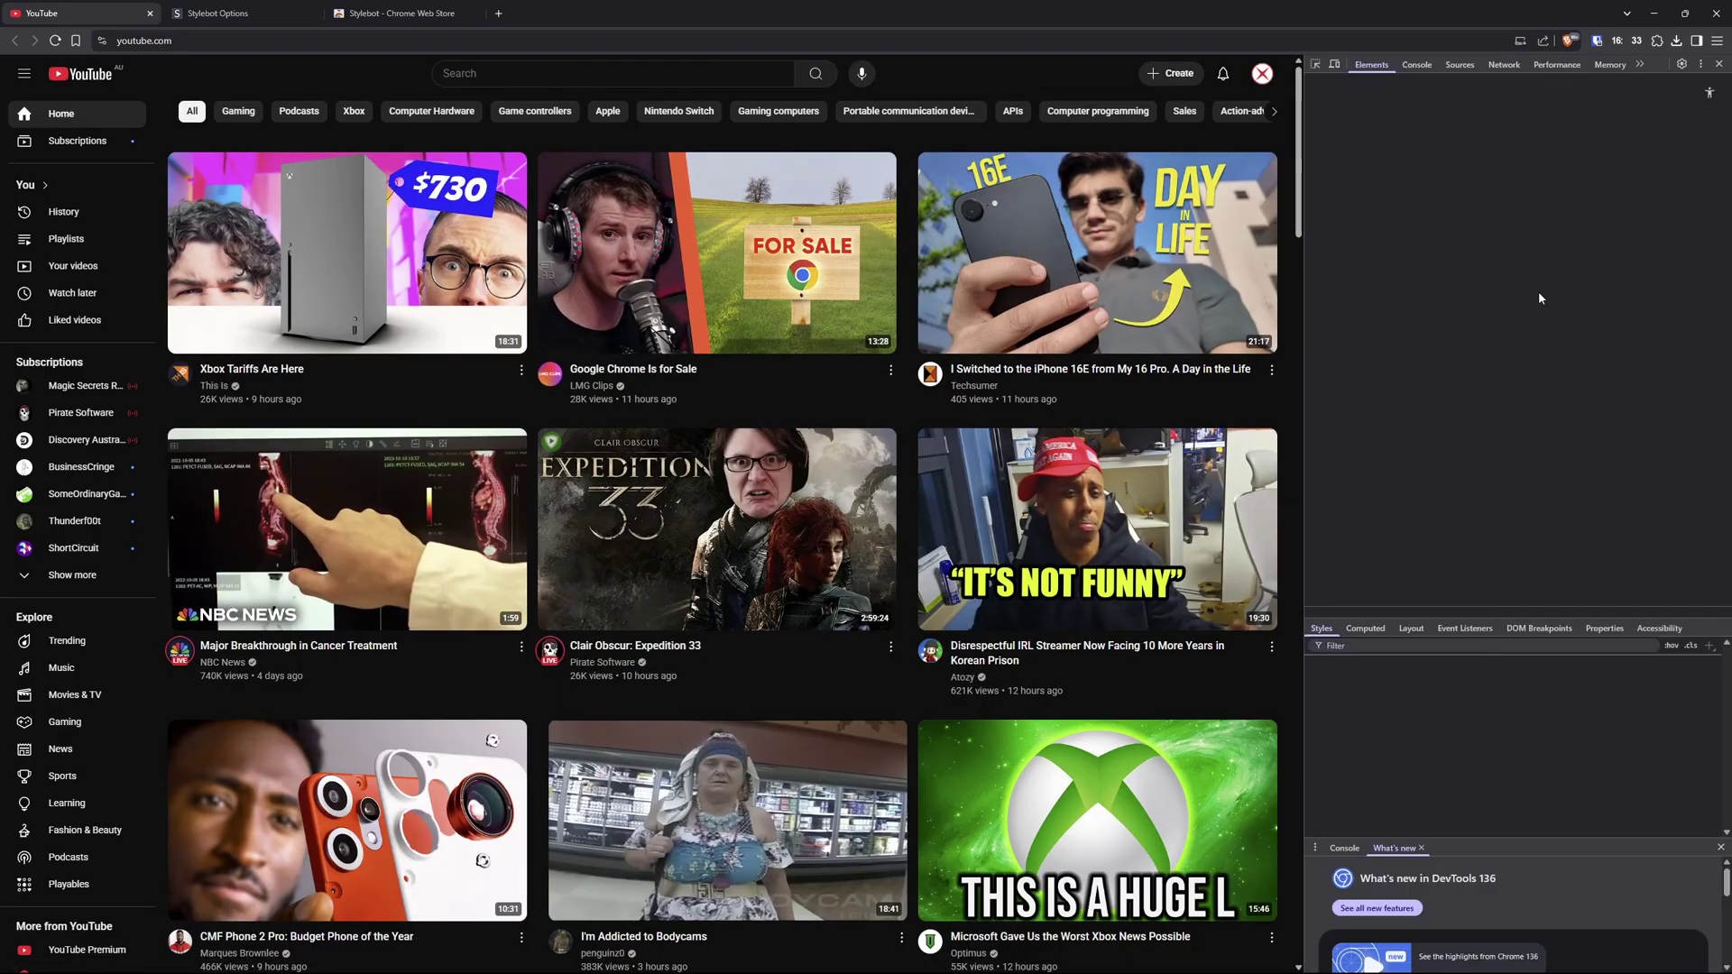
{"action": "left_click", "coordinate": [1318, 65]}
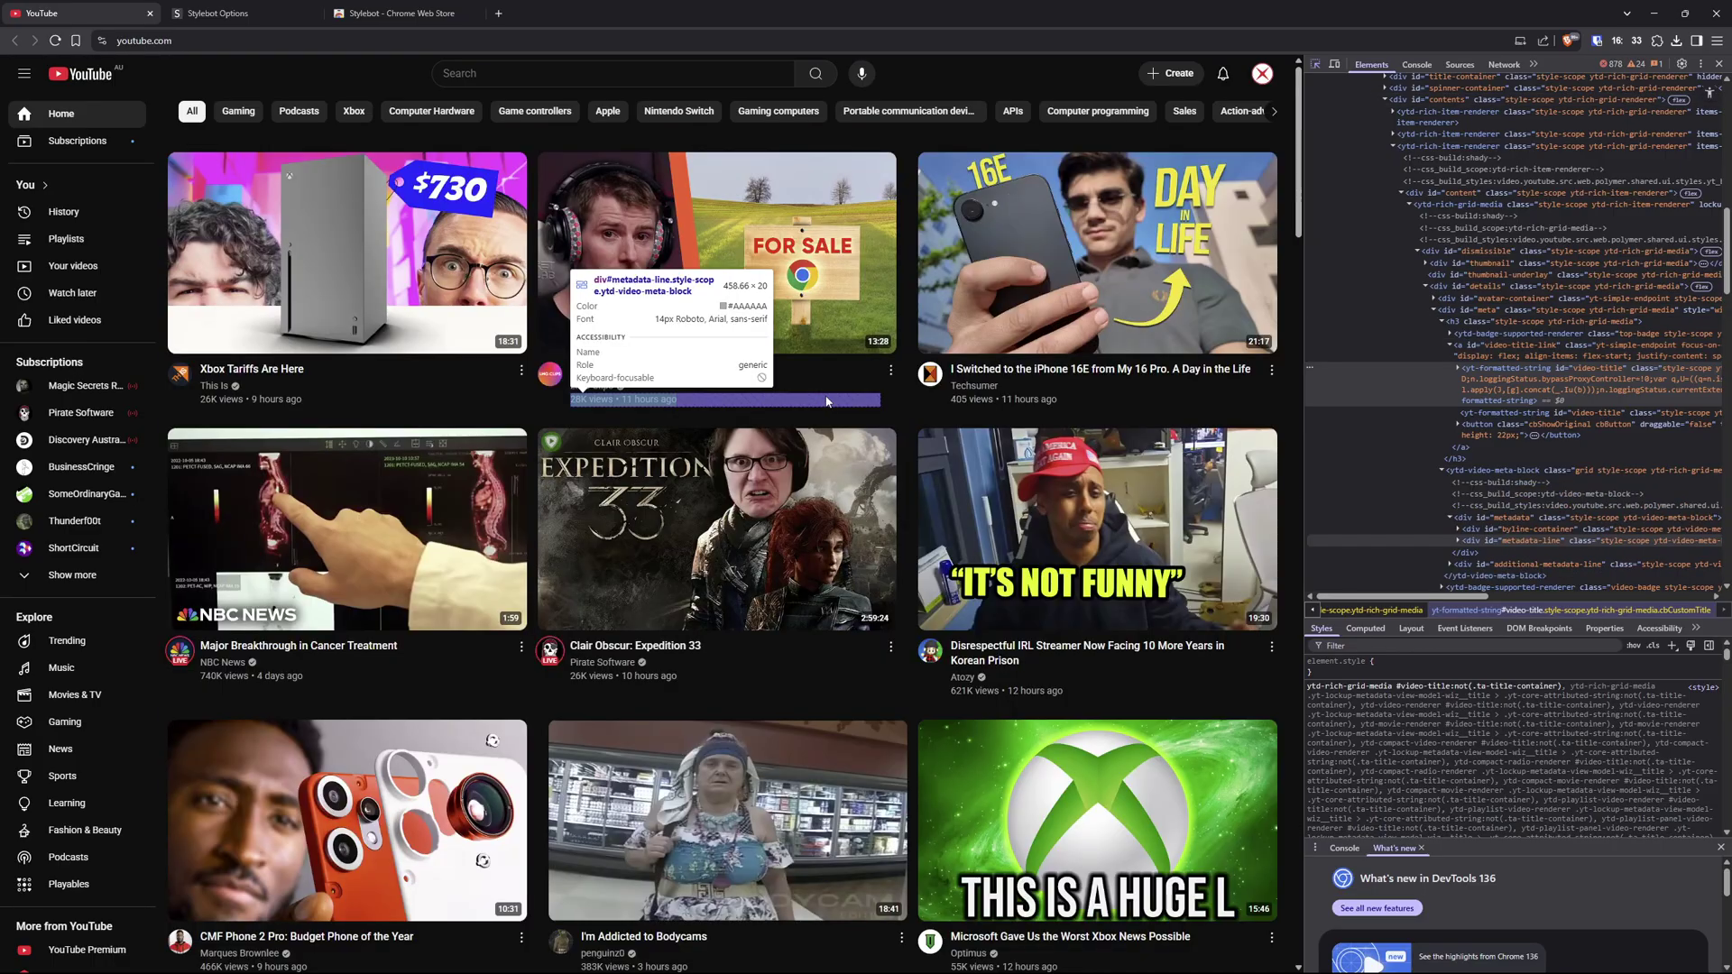
{"action": "left_click", "coordinate": [873, 325]}
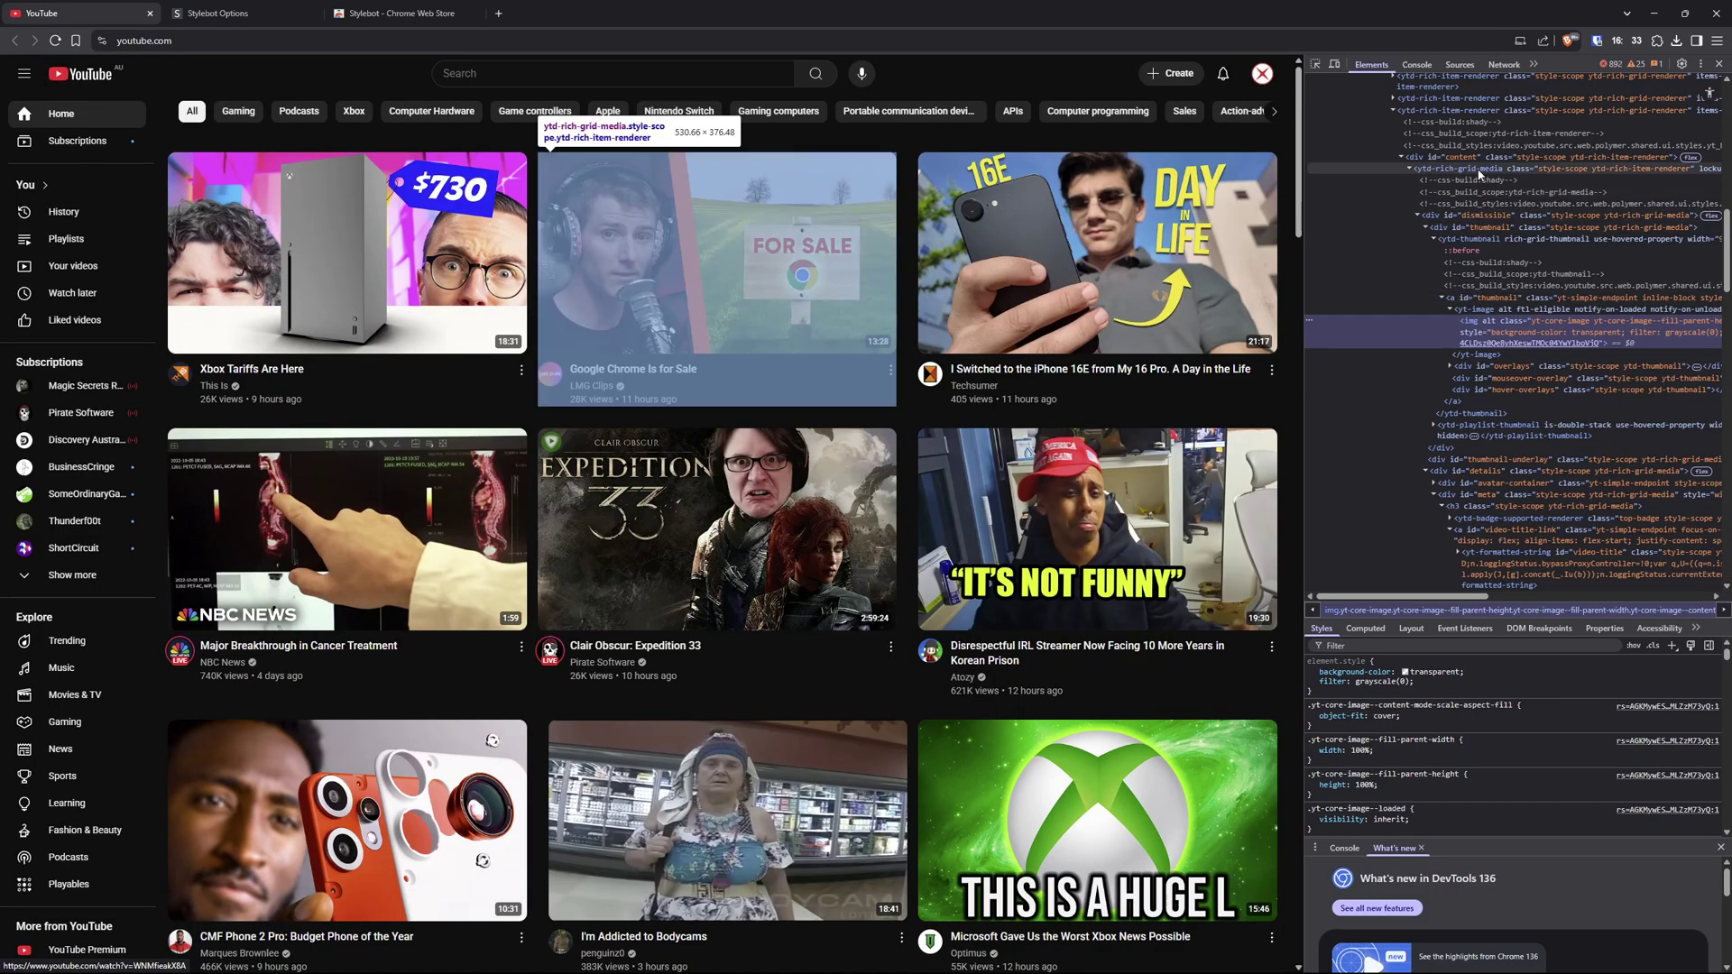
- Select the video card's div#content element in the Elements tree and view its context menu
{"action": "scroll", "coordinate": [1493, 221], "scroll_direction": "up", "scroll_amount": 1}
{"action": "left_click", "coordinate": [1493, 225]}
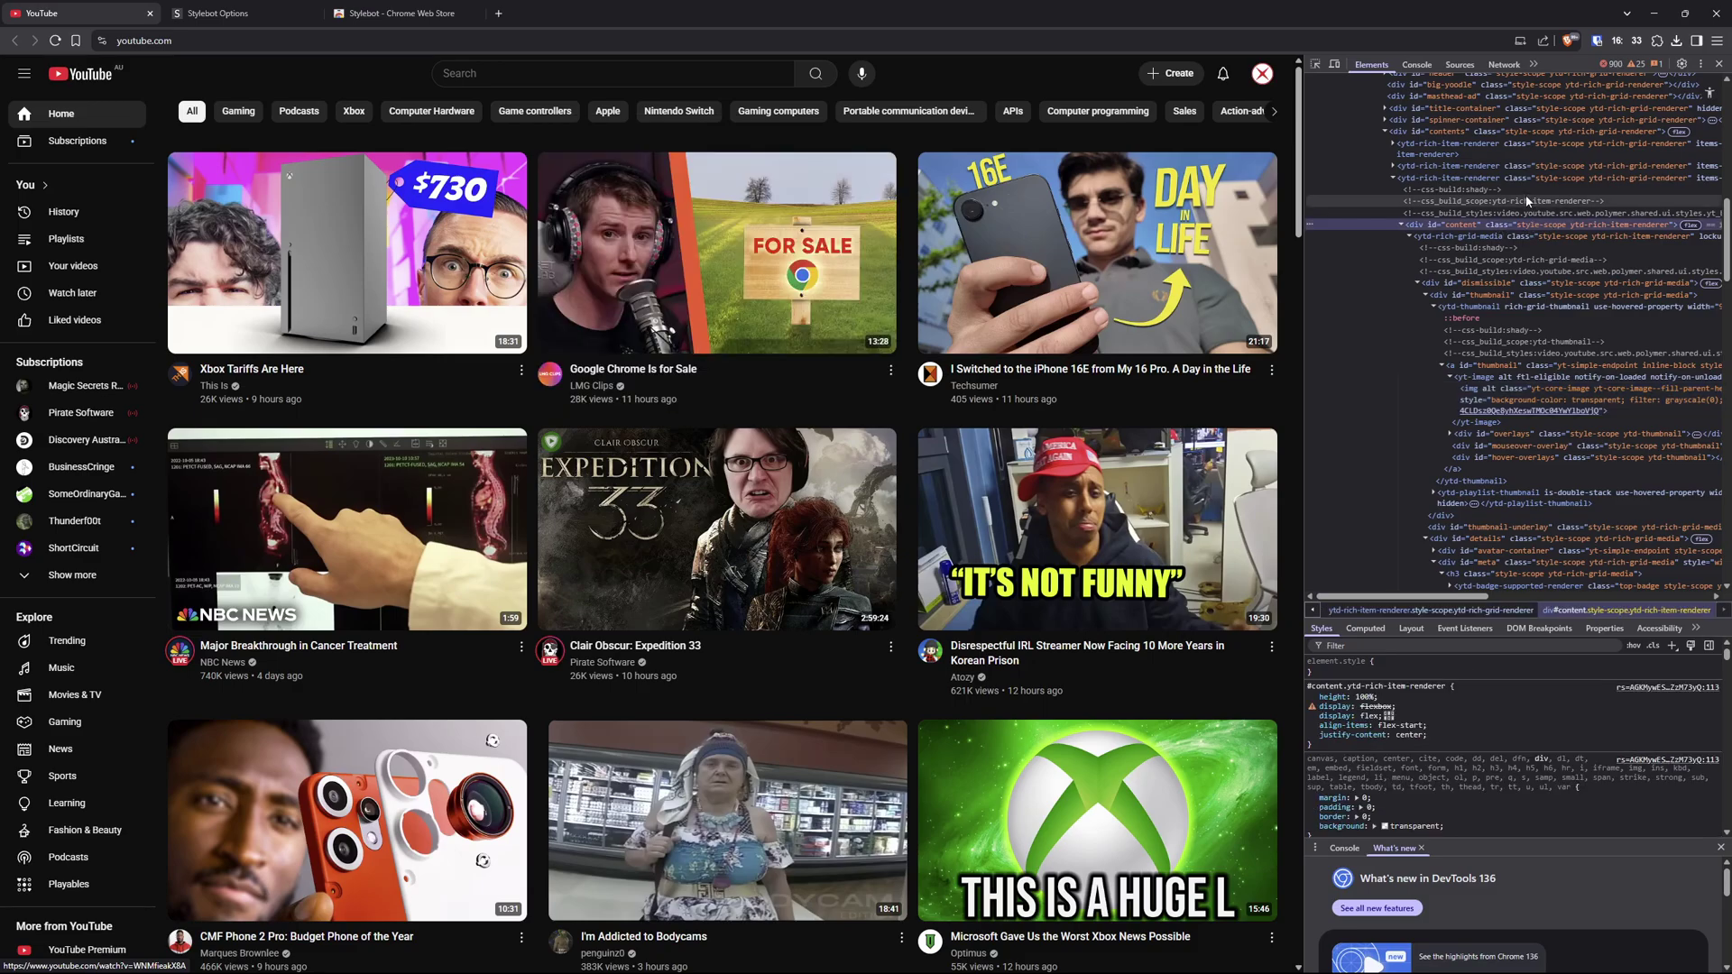
{"action": "right_click", "coordinate": [1524, 229]}
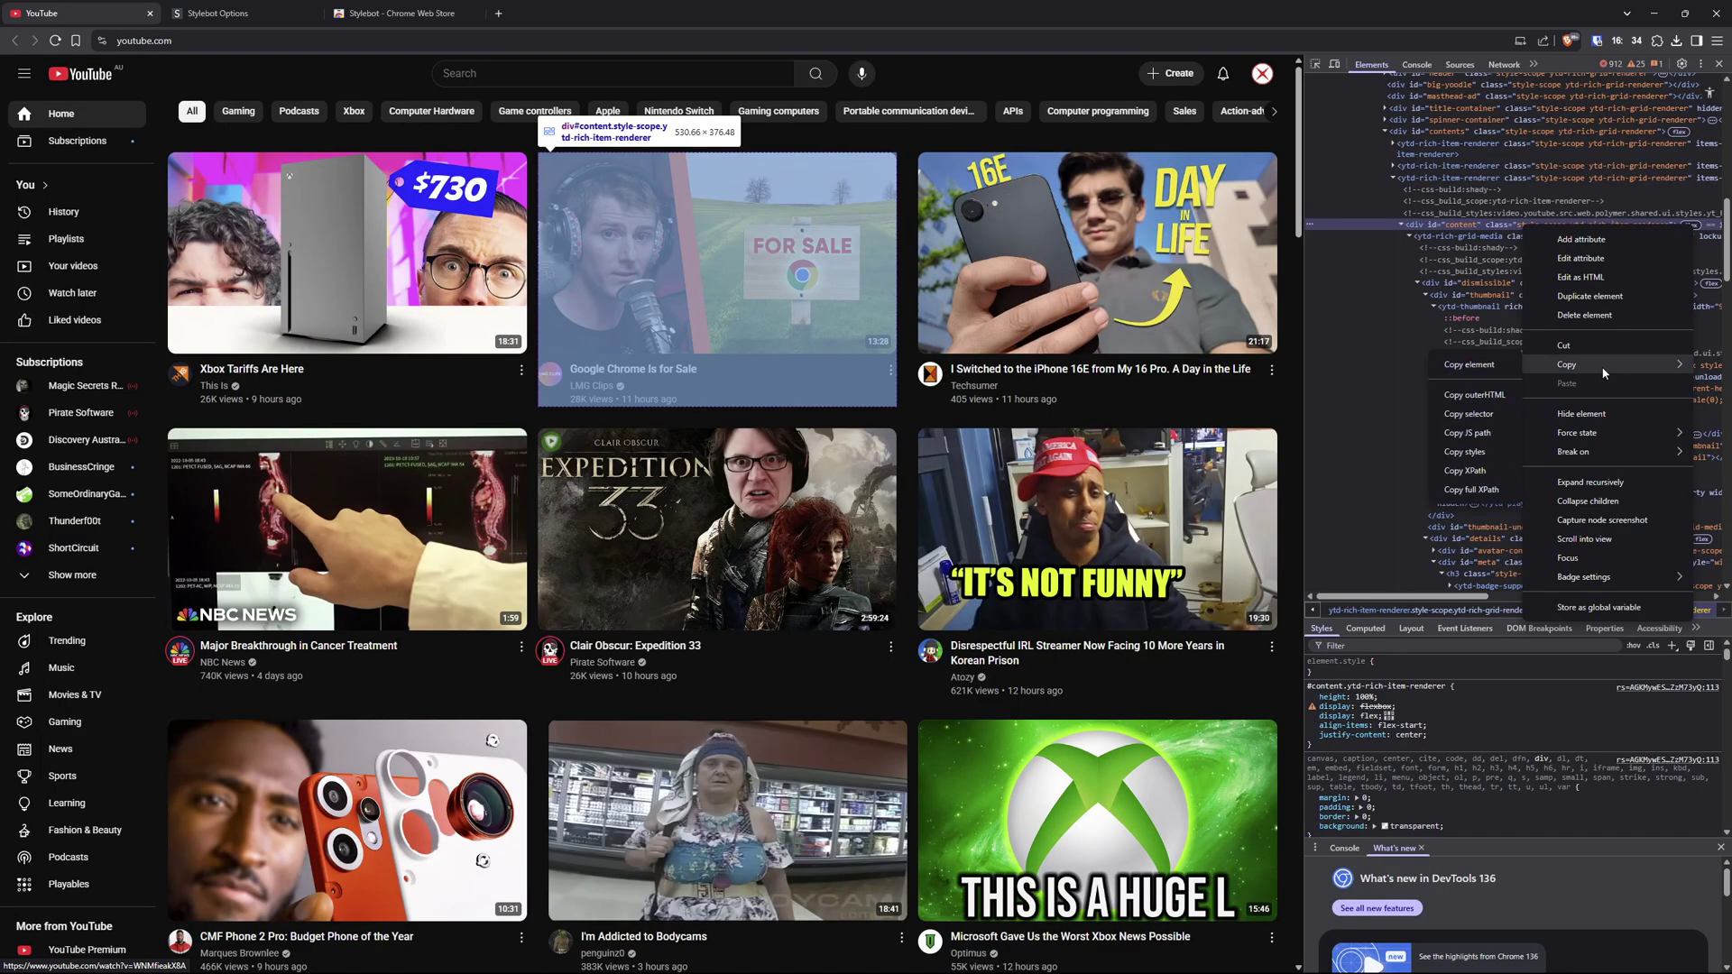
{"action": "left_click", "coordinate": [1487, 418]}
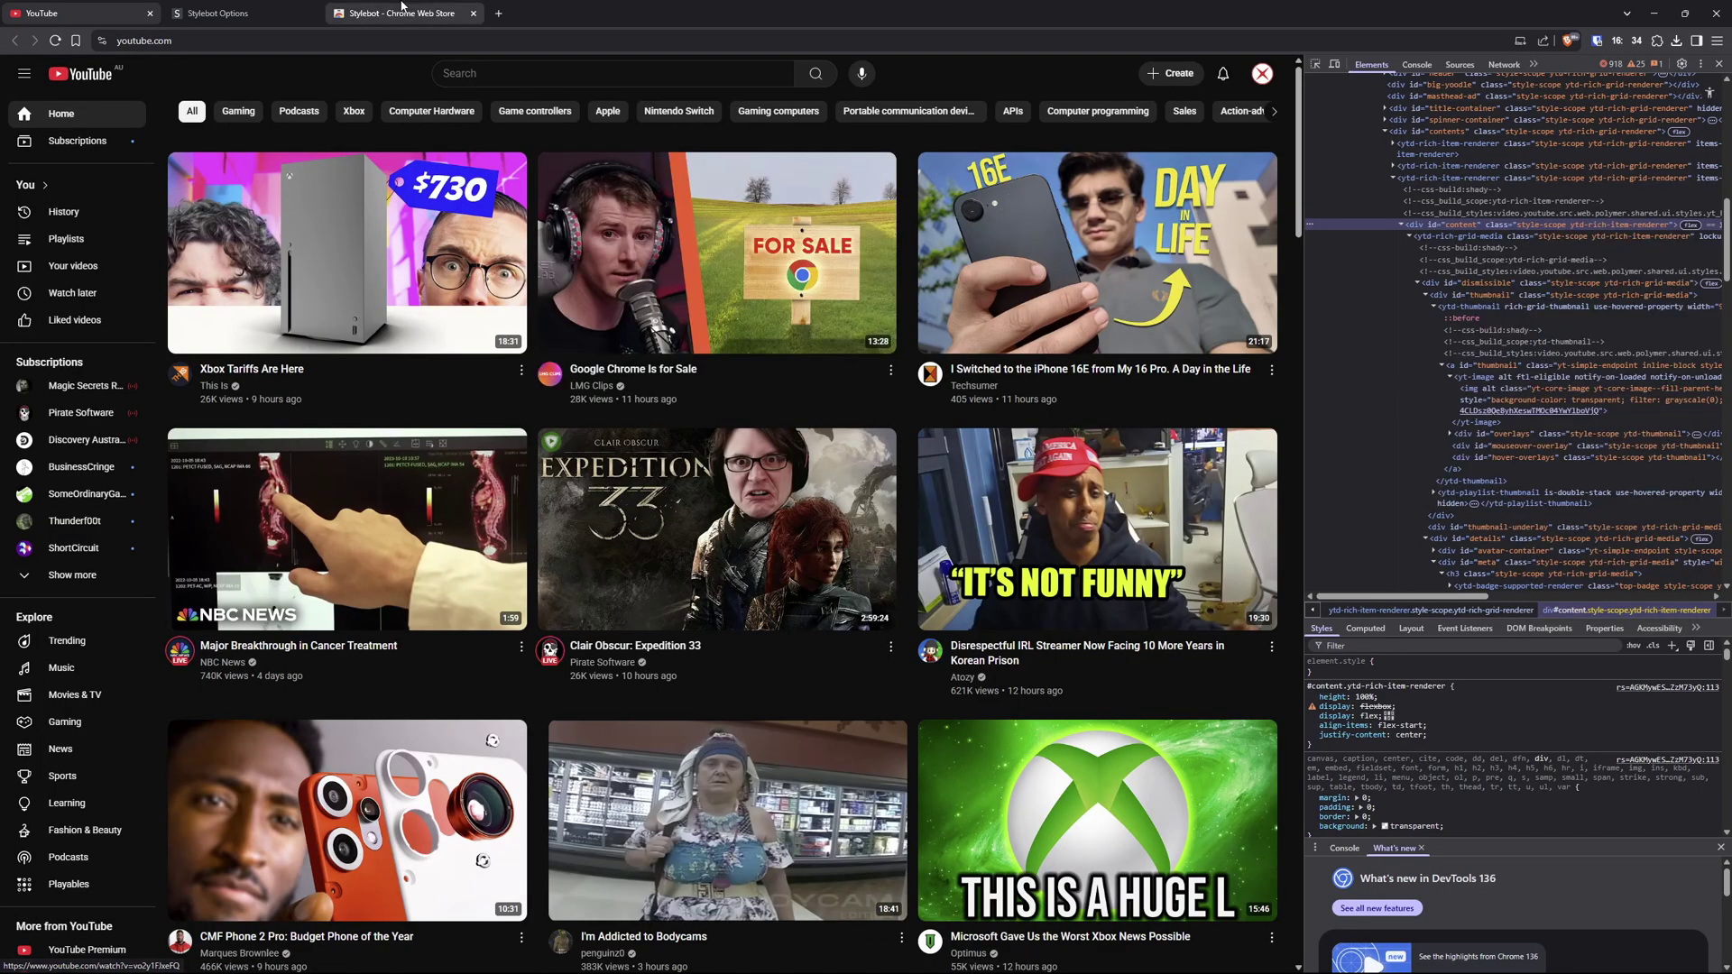
- Start a new Stylebot style and paste the copied #content selector into it
{"action": "left_click", "coordinate": [244, 13]}
{"action": "left_click", "coordinate": [813, 123]}
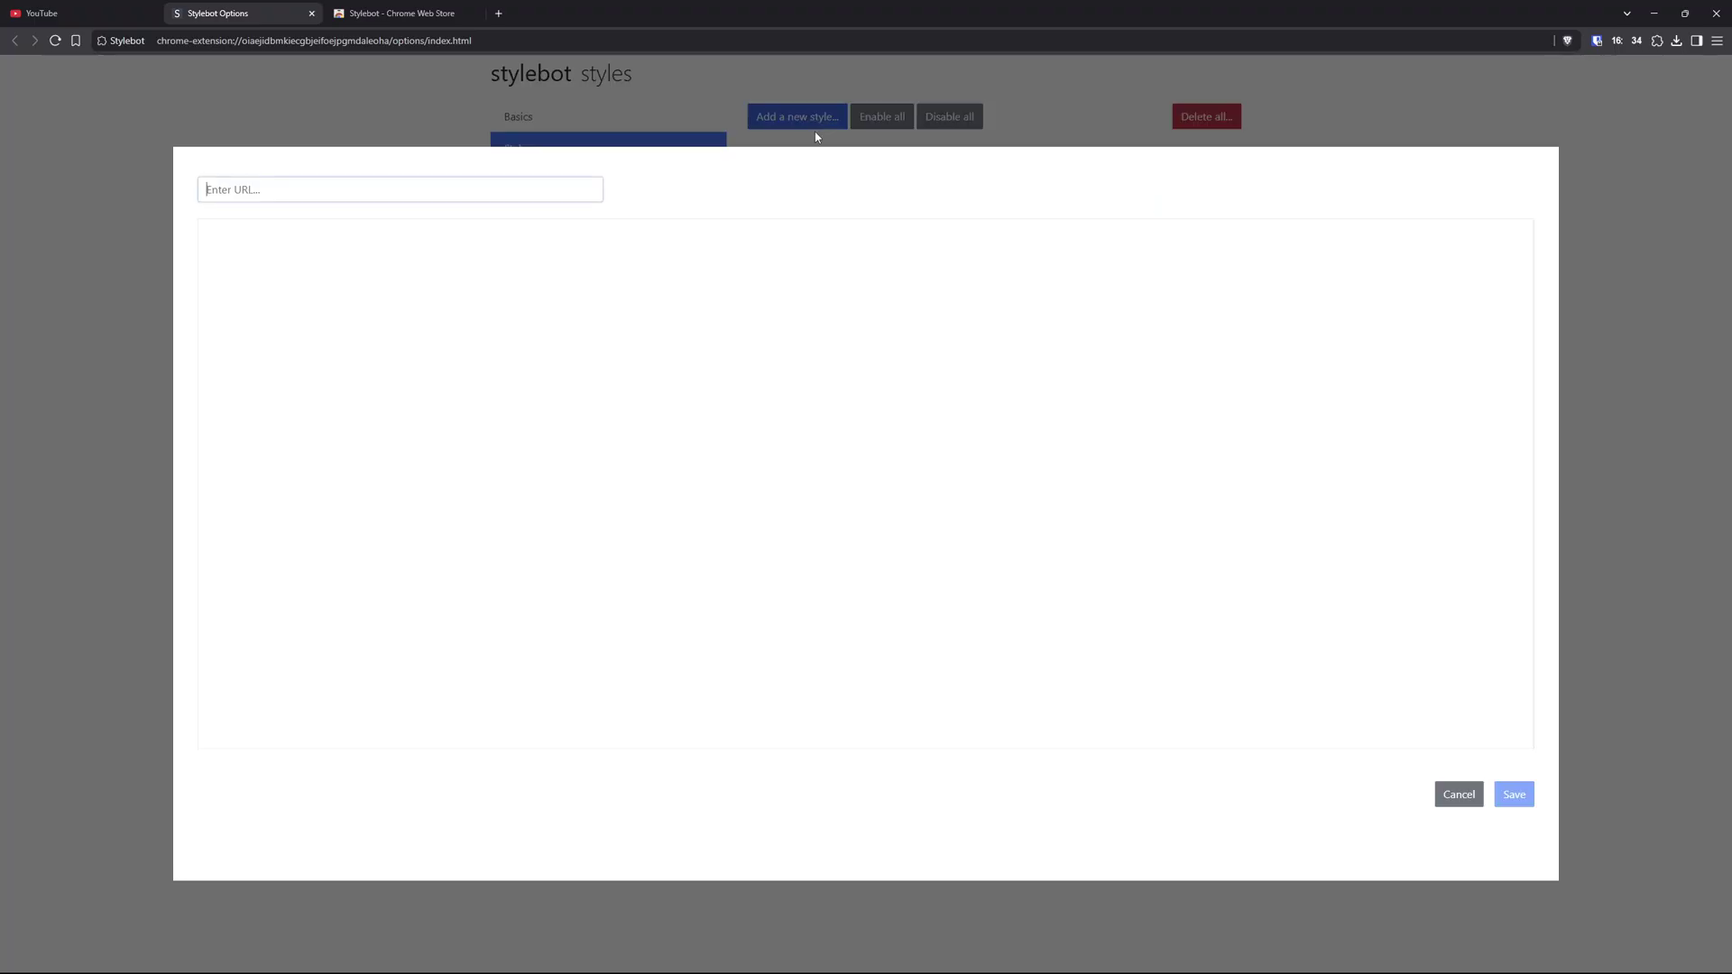
{"action": "type", "text": "#content"}
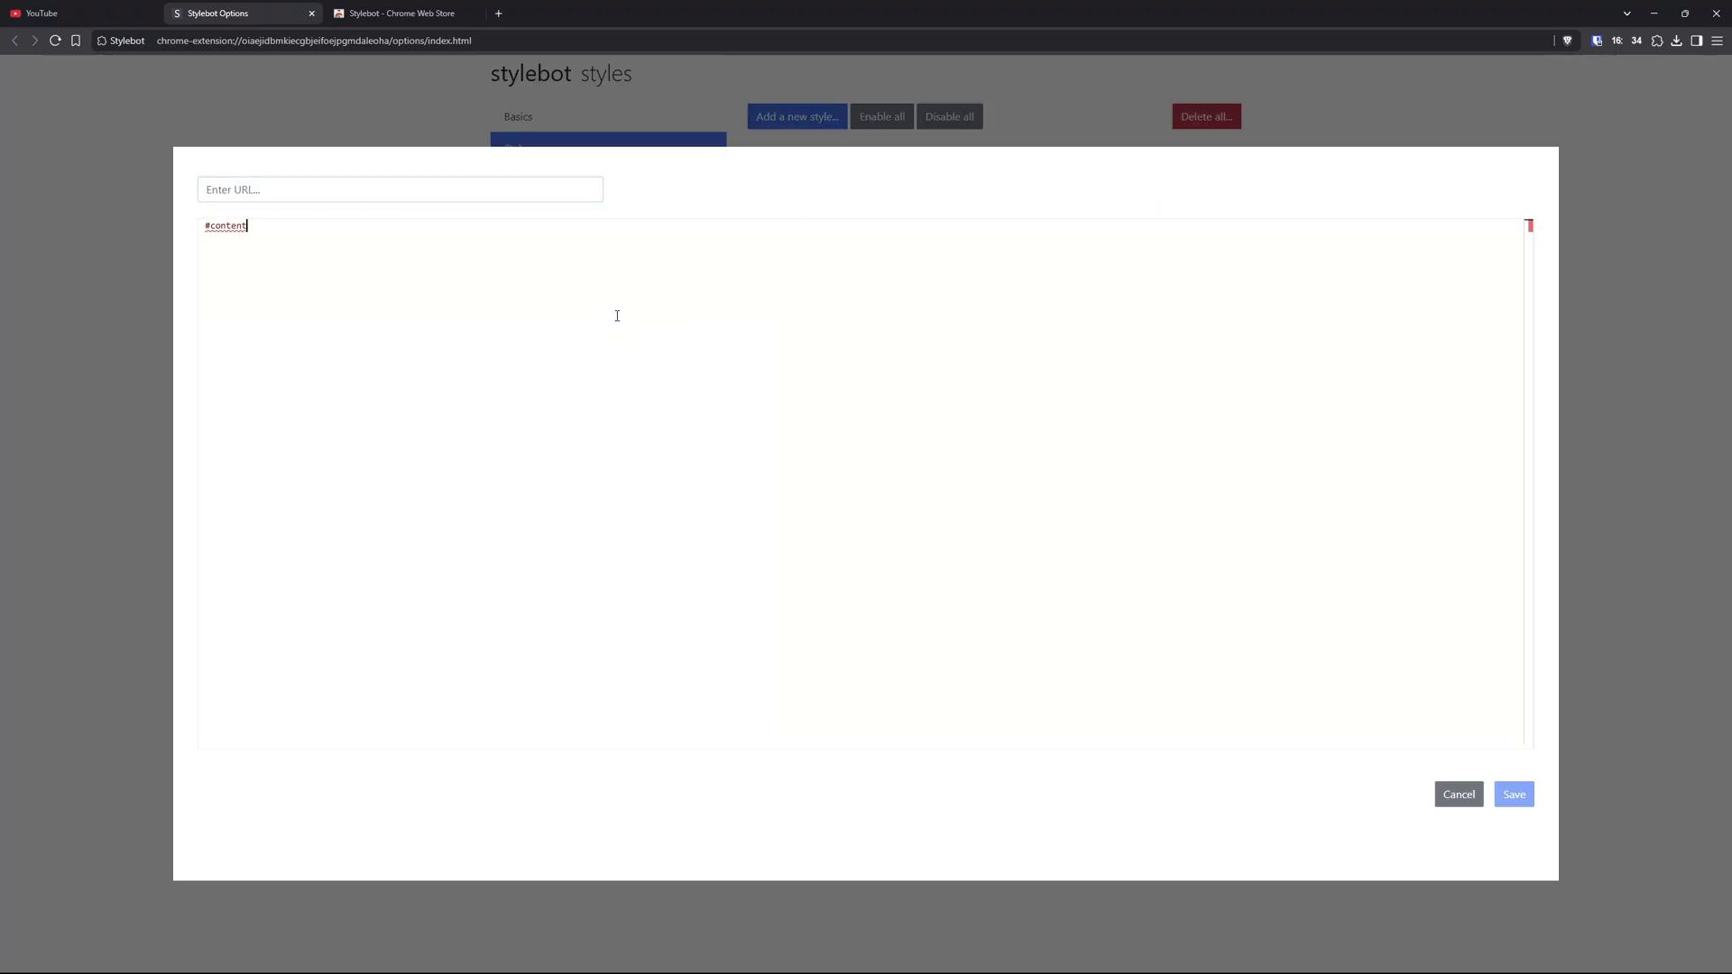
- Replace it with the copied ytd-rich-item-renderer selector, deleting the :nth-child(3) part
{"action": "left_click", "coordinate": [81, 13]}
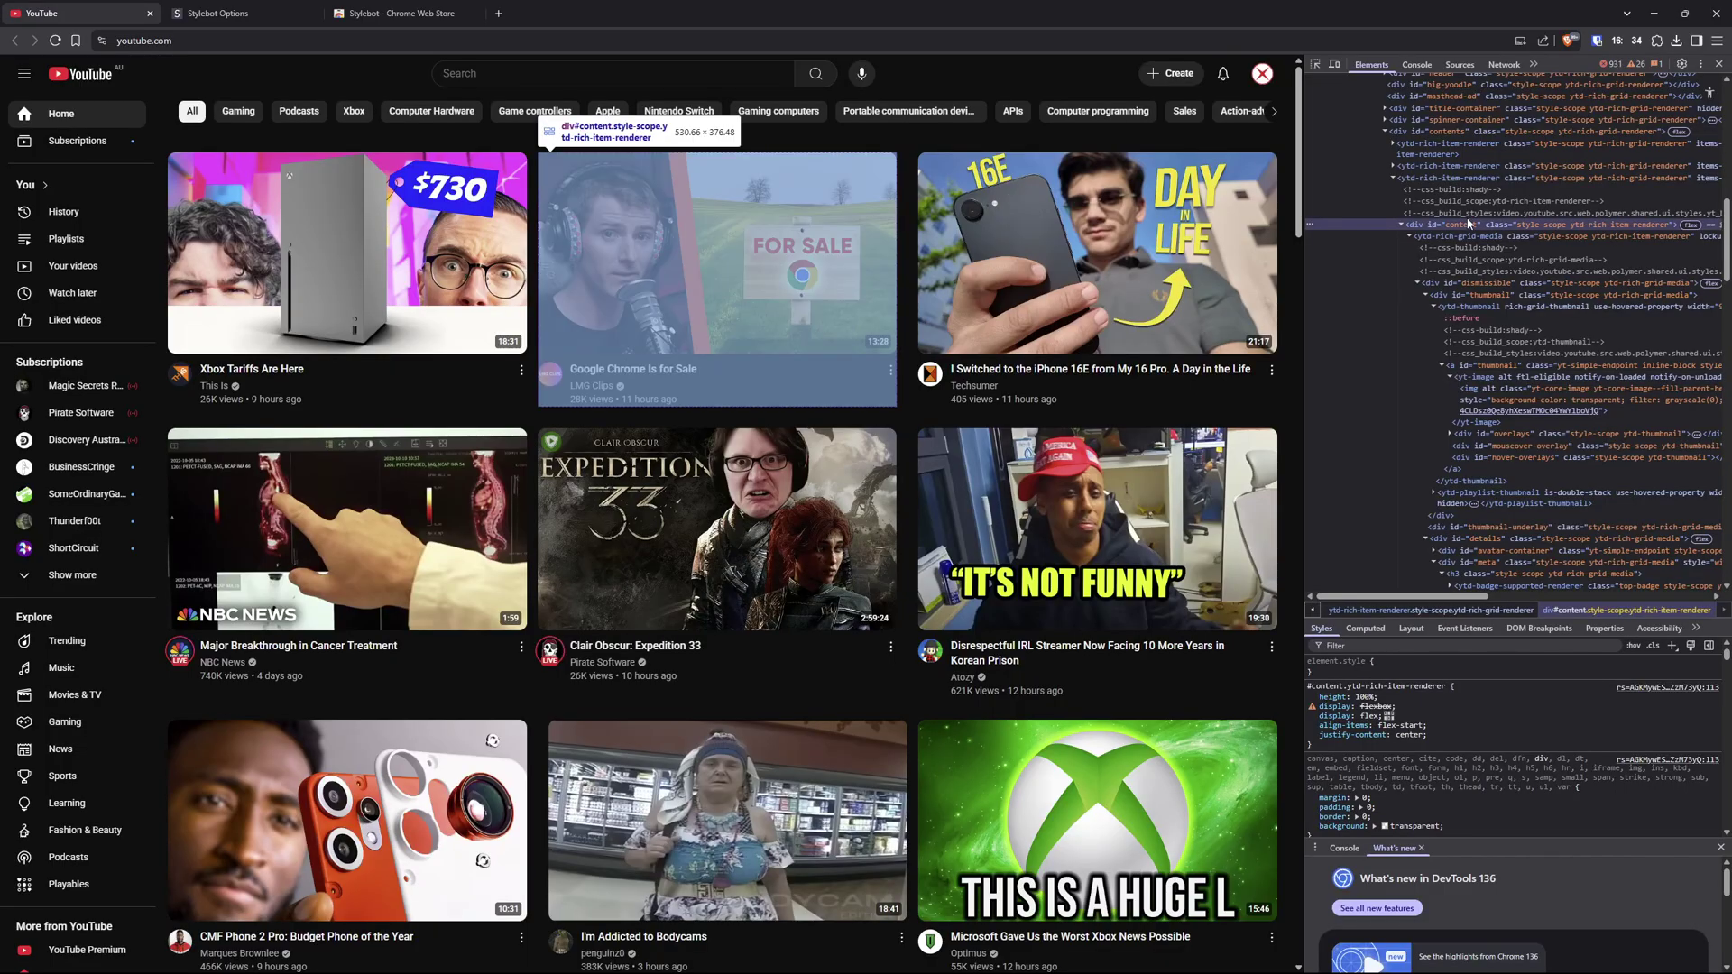
{"action": "left_click", "coordinate": [1498, 178]}
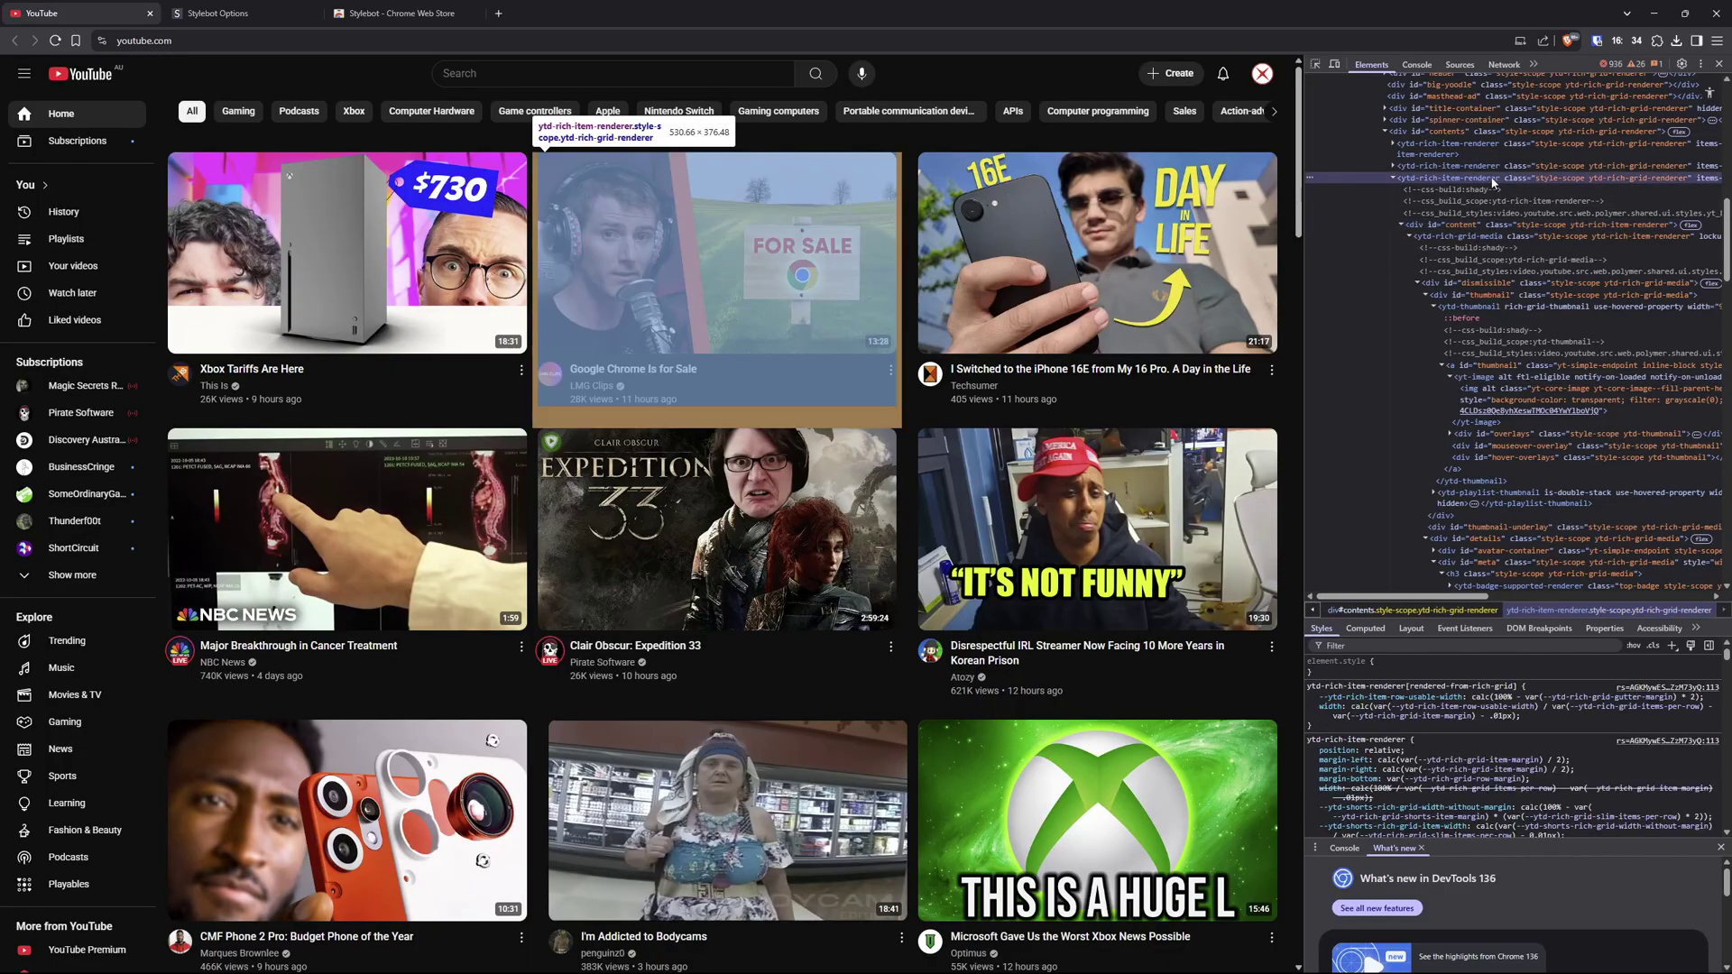
{"action": "right_click", "coordinate": [1519, 179]}
{"action": "mouse_move", "coordinate": [1573, 305]}
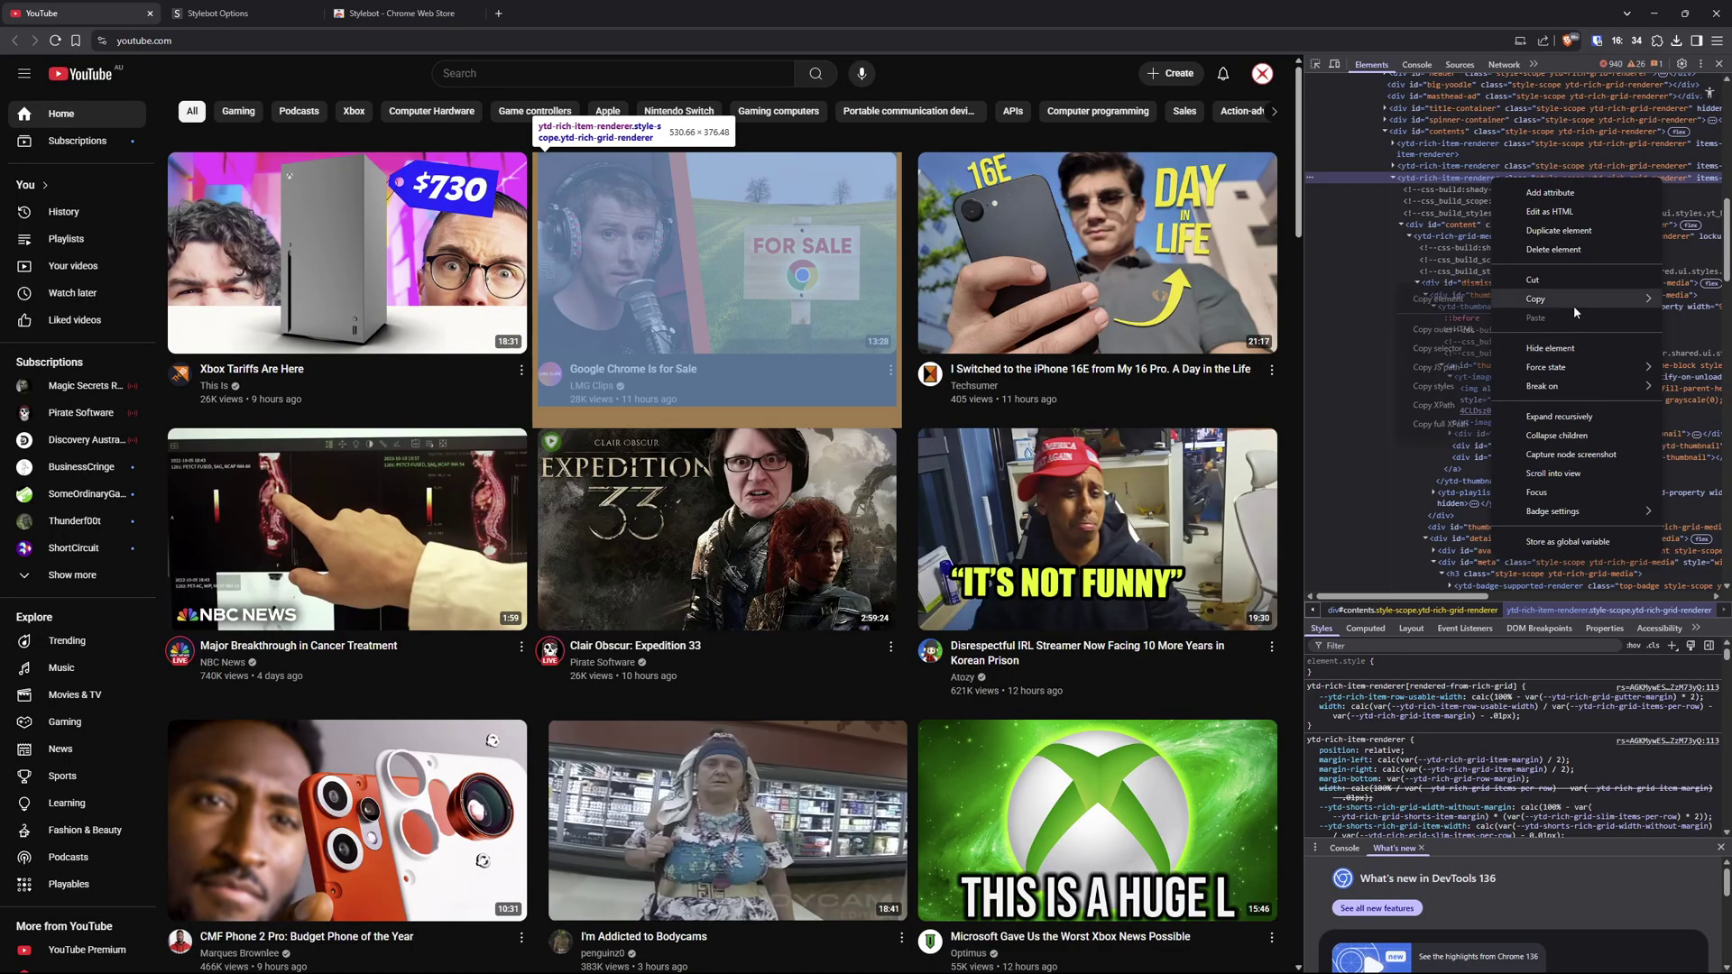
{"action": "left_click", "coordinate": [1466, 350]}
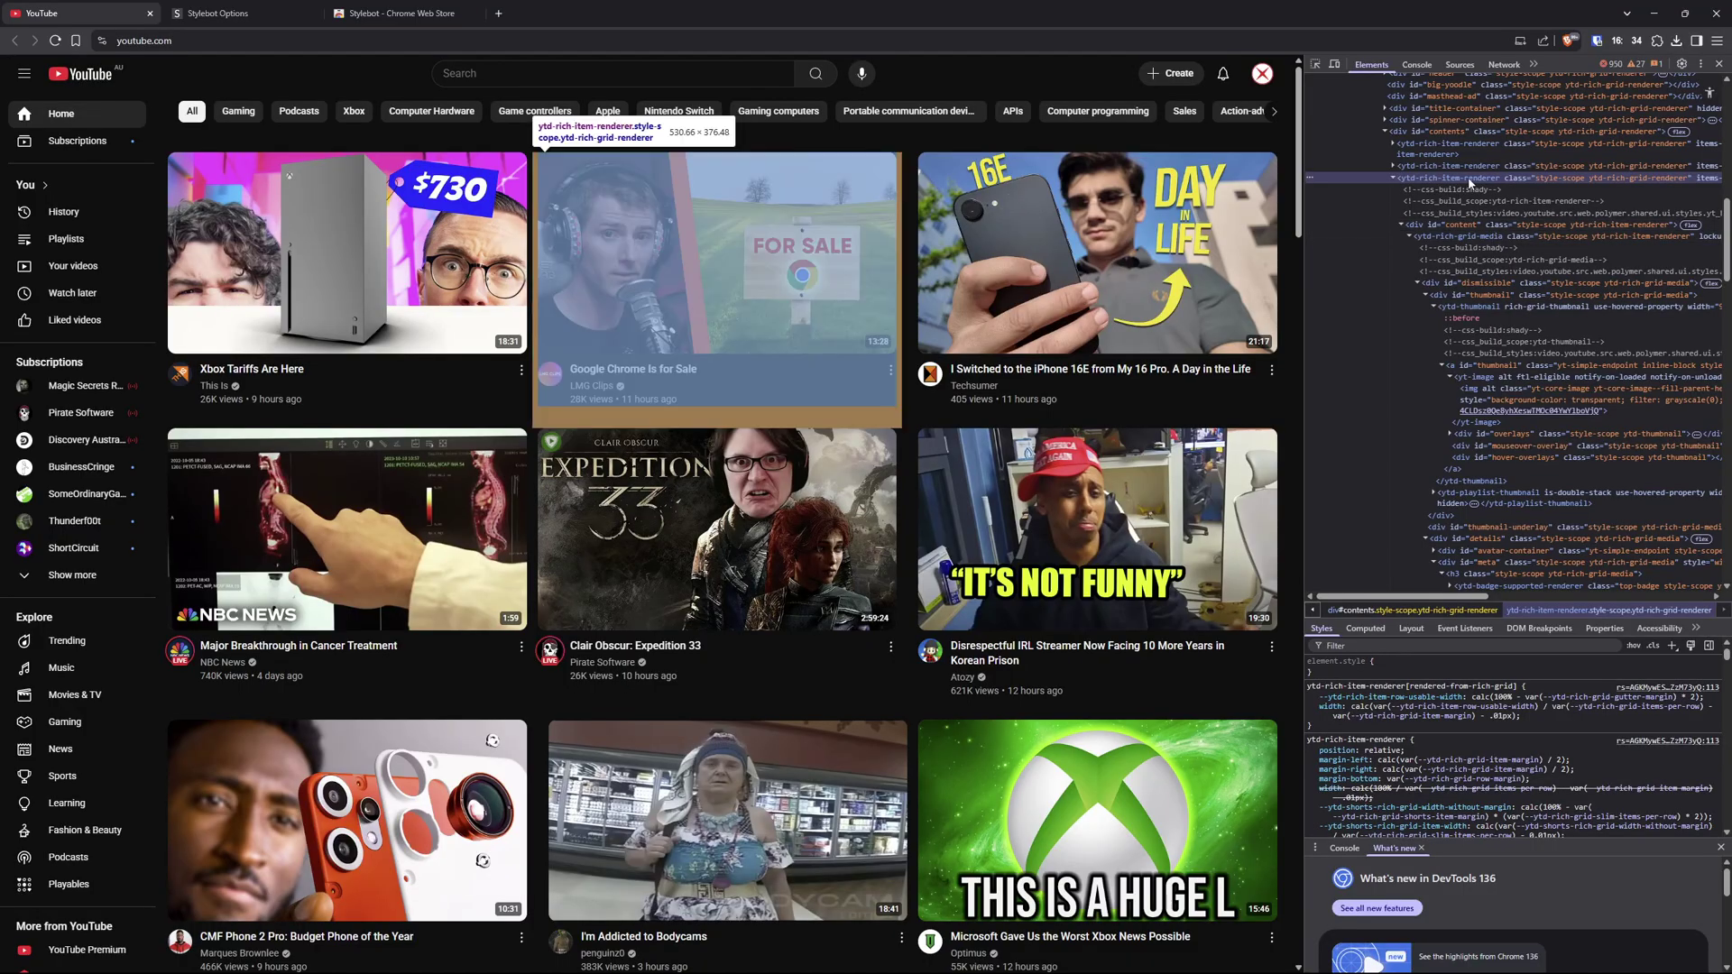
{"action": "left_click", "coordinate": [217, 12]}
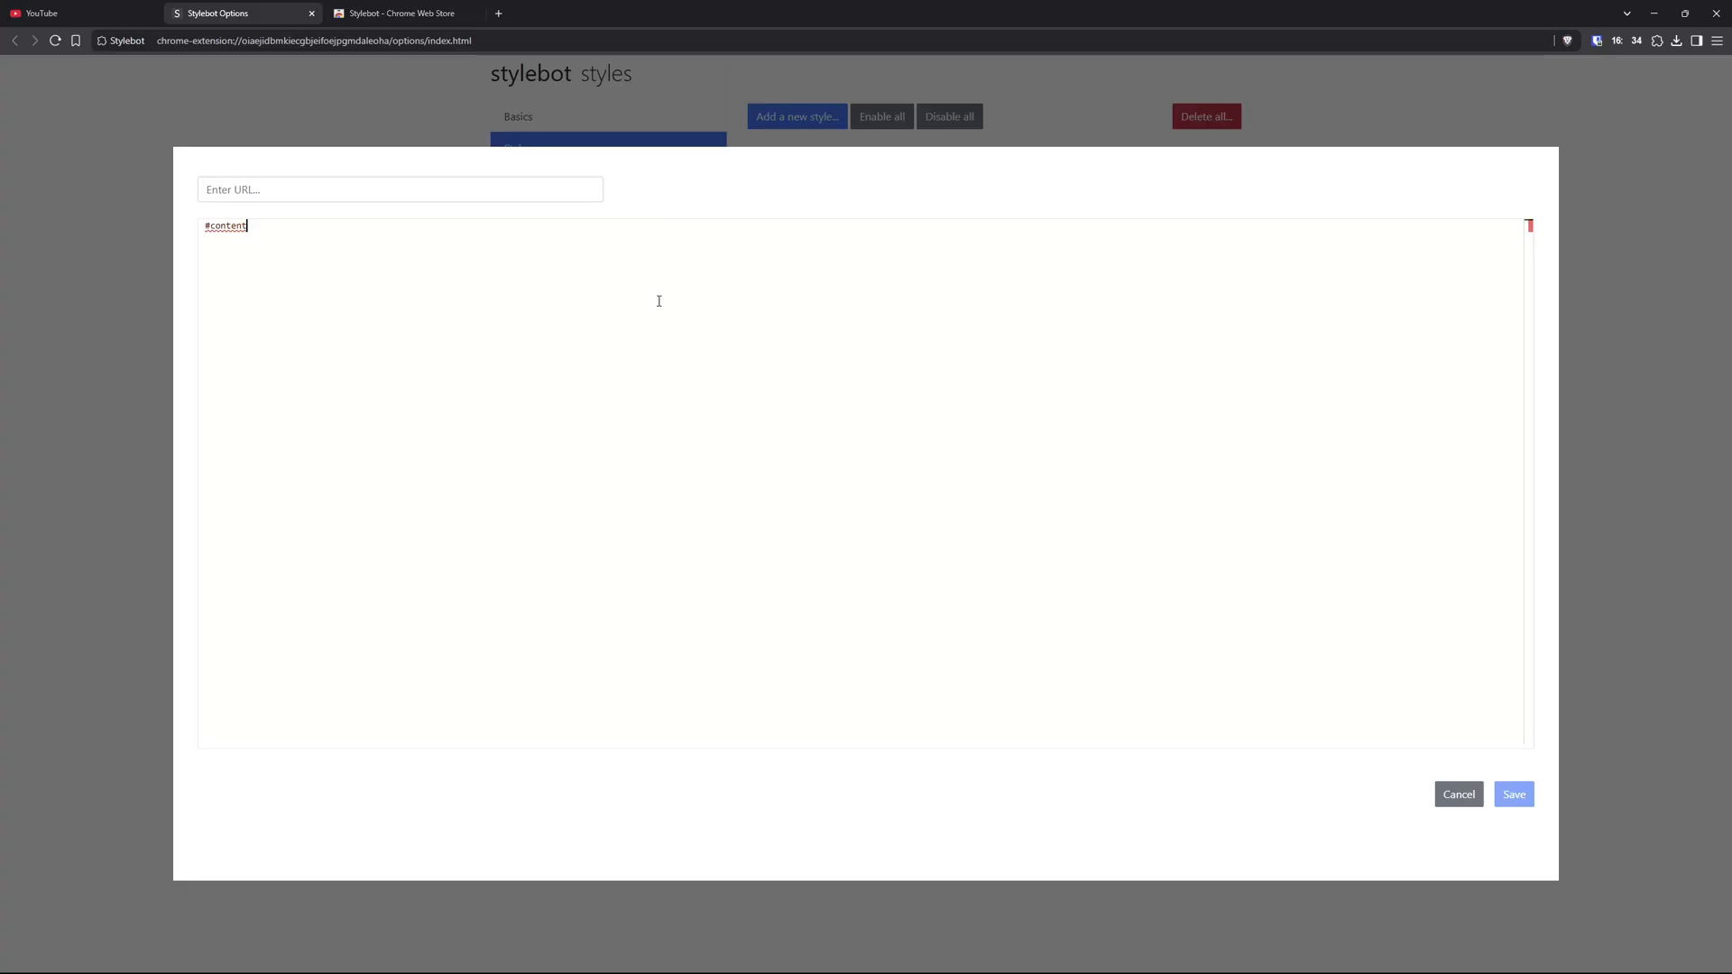
{"action": "key", "text": "ctrl+a"}
{"action": "key", "text": "ctrl+v"}
{"action": "left_click_drag", "start_coordinate": [459, 228], "coordinate": [388, 225]}
{"action": "key", "text": "BackSpace"}
{"action": "key", "text": "BackSpace"}
- Open an empty { block for the #contents > ytd-rich-item-renderer rule
{"action": "left_click", "coordinate": [81, 12]}
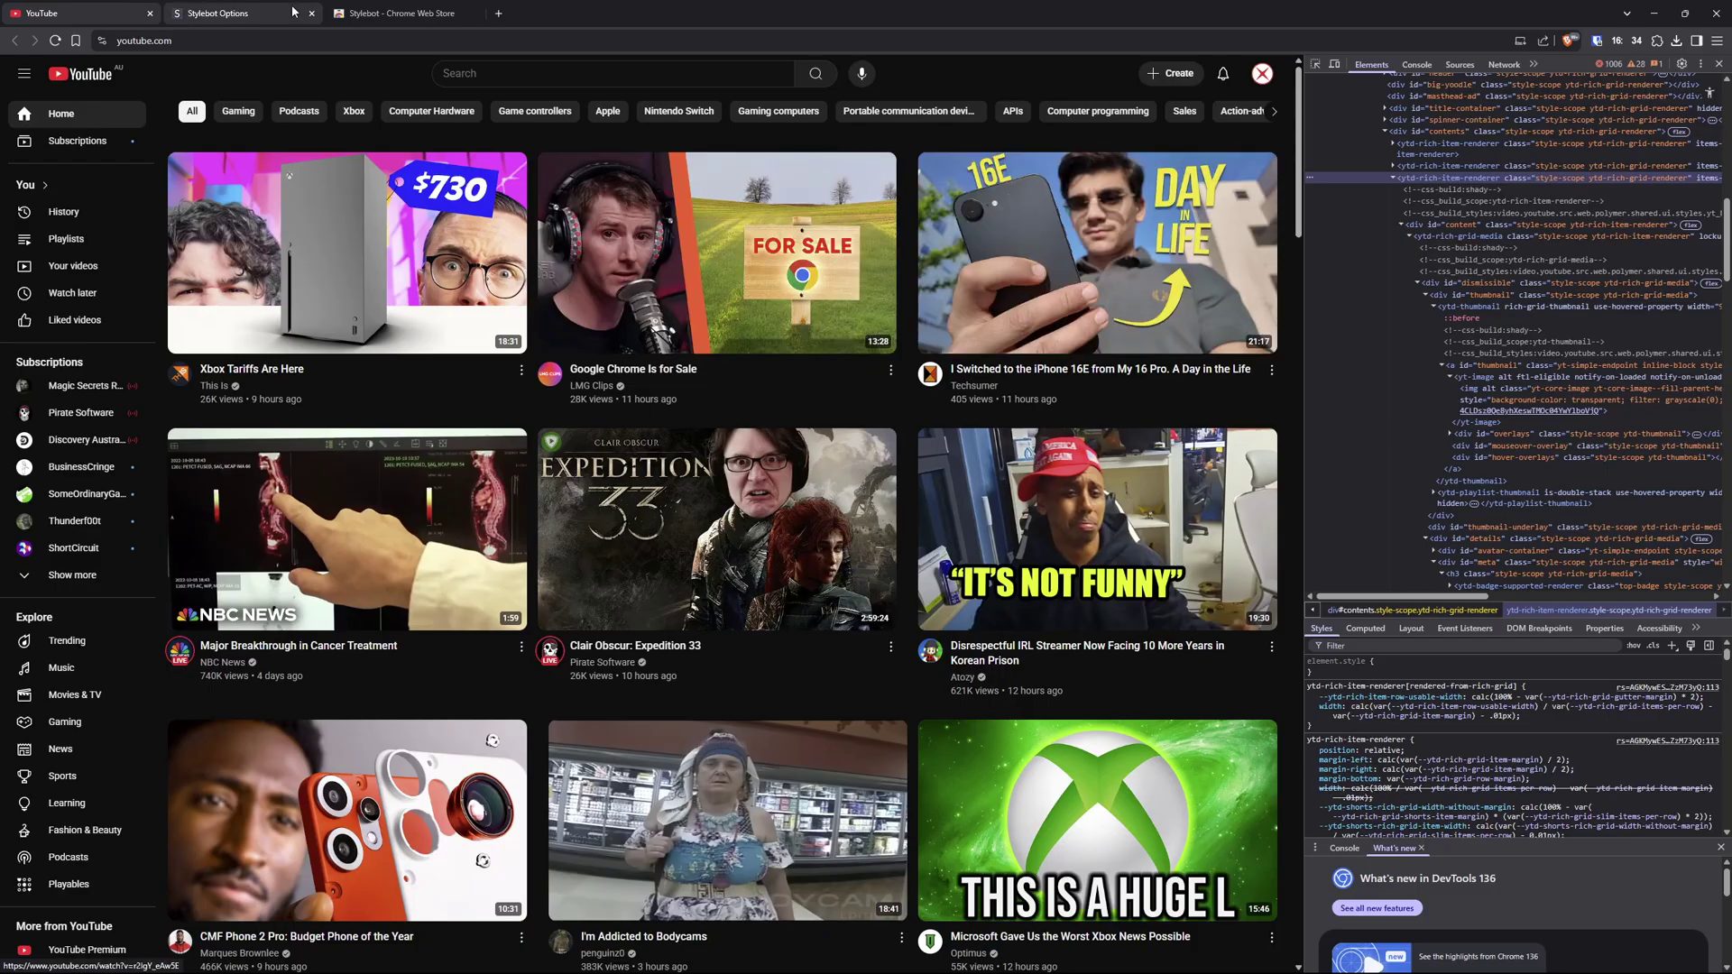
{"action": "left_click", "coordinate": [239, 12]}
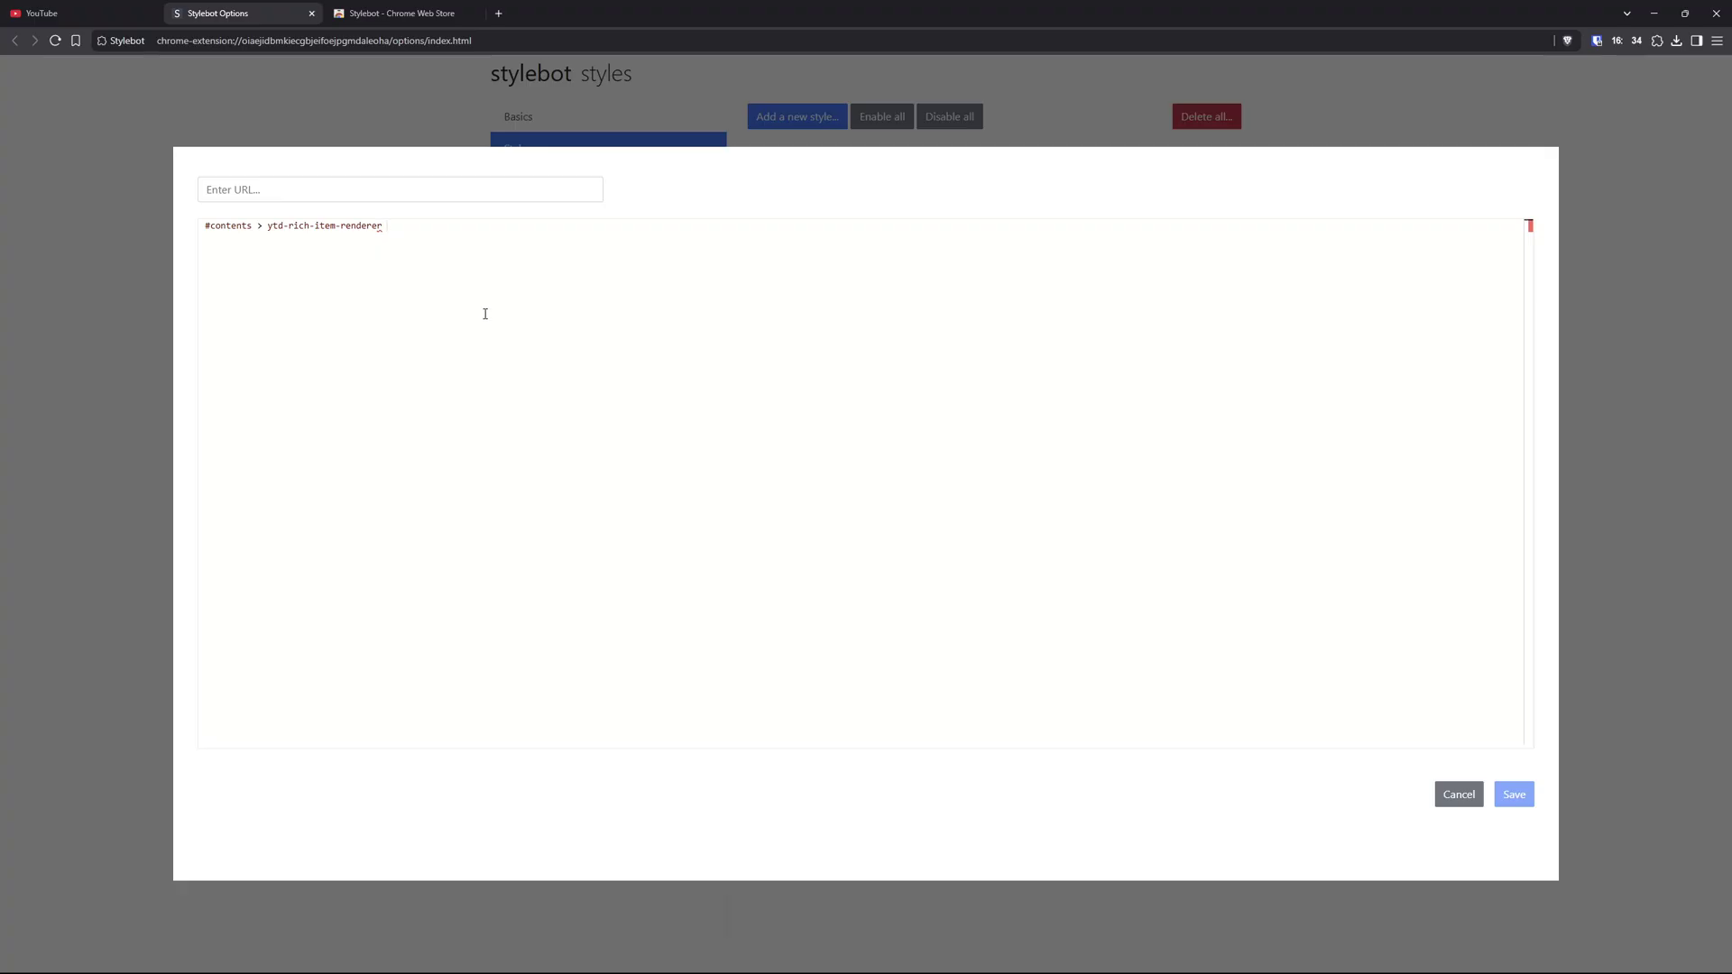
{"action": "type", "text": "{"}
{"action": "key", "text": "Return"}
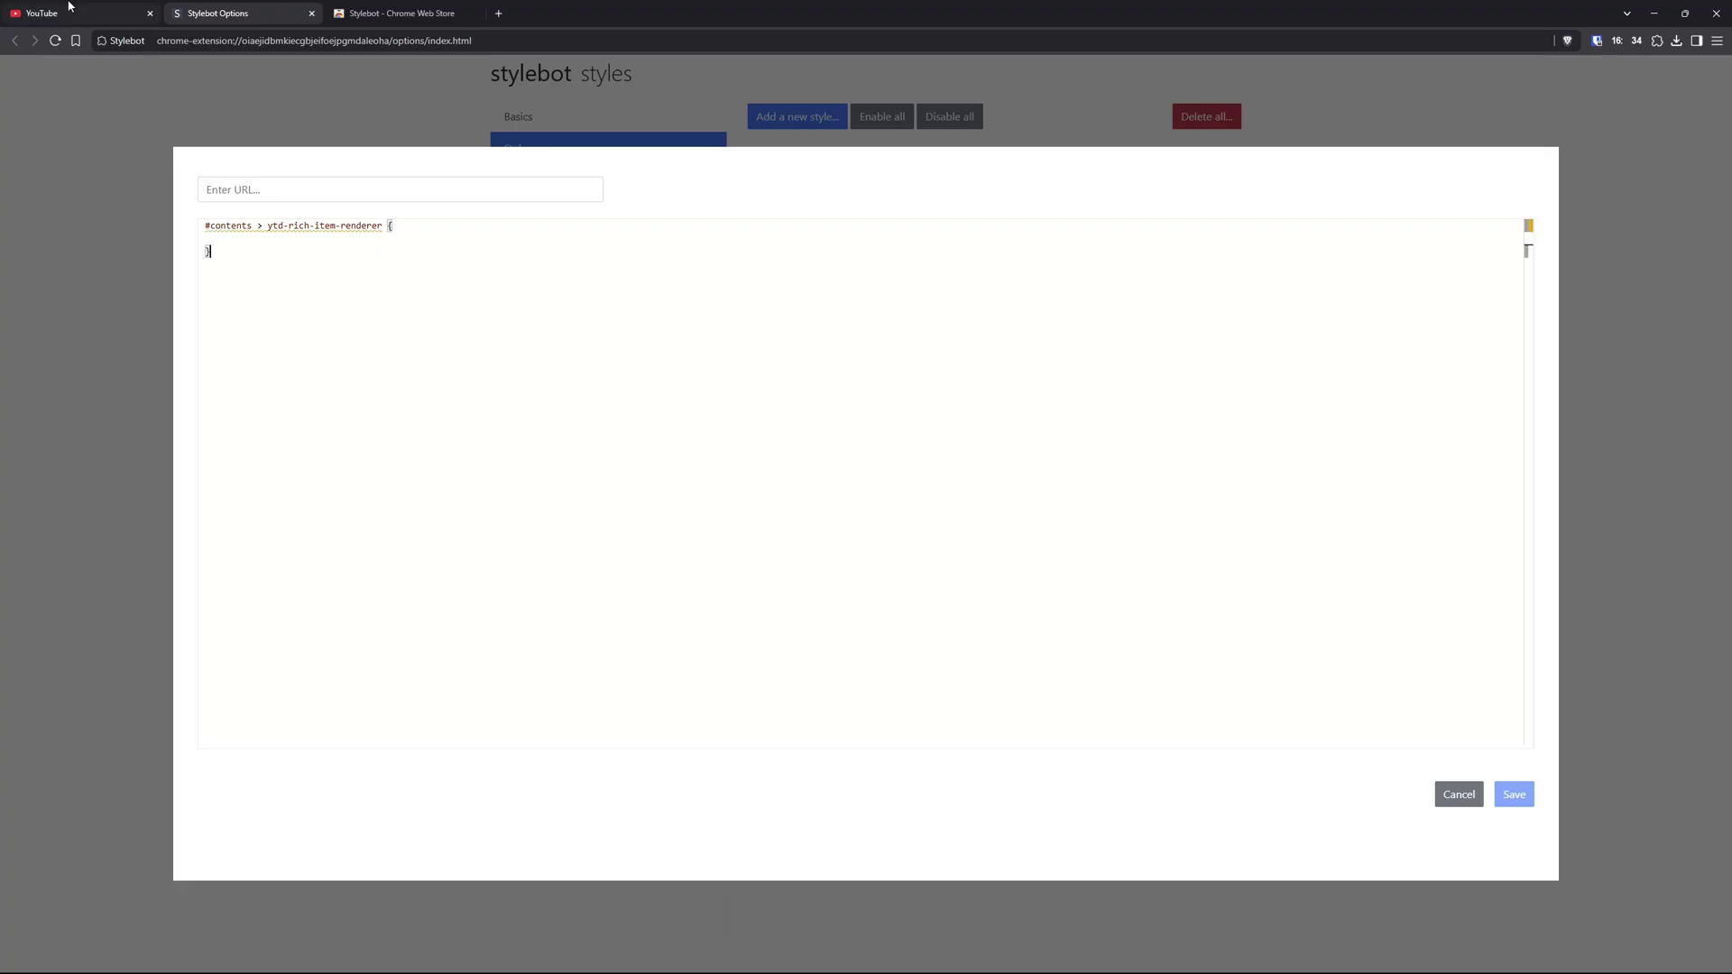
{"action": "left_click", "coordinate": [54, 13]}
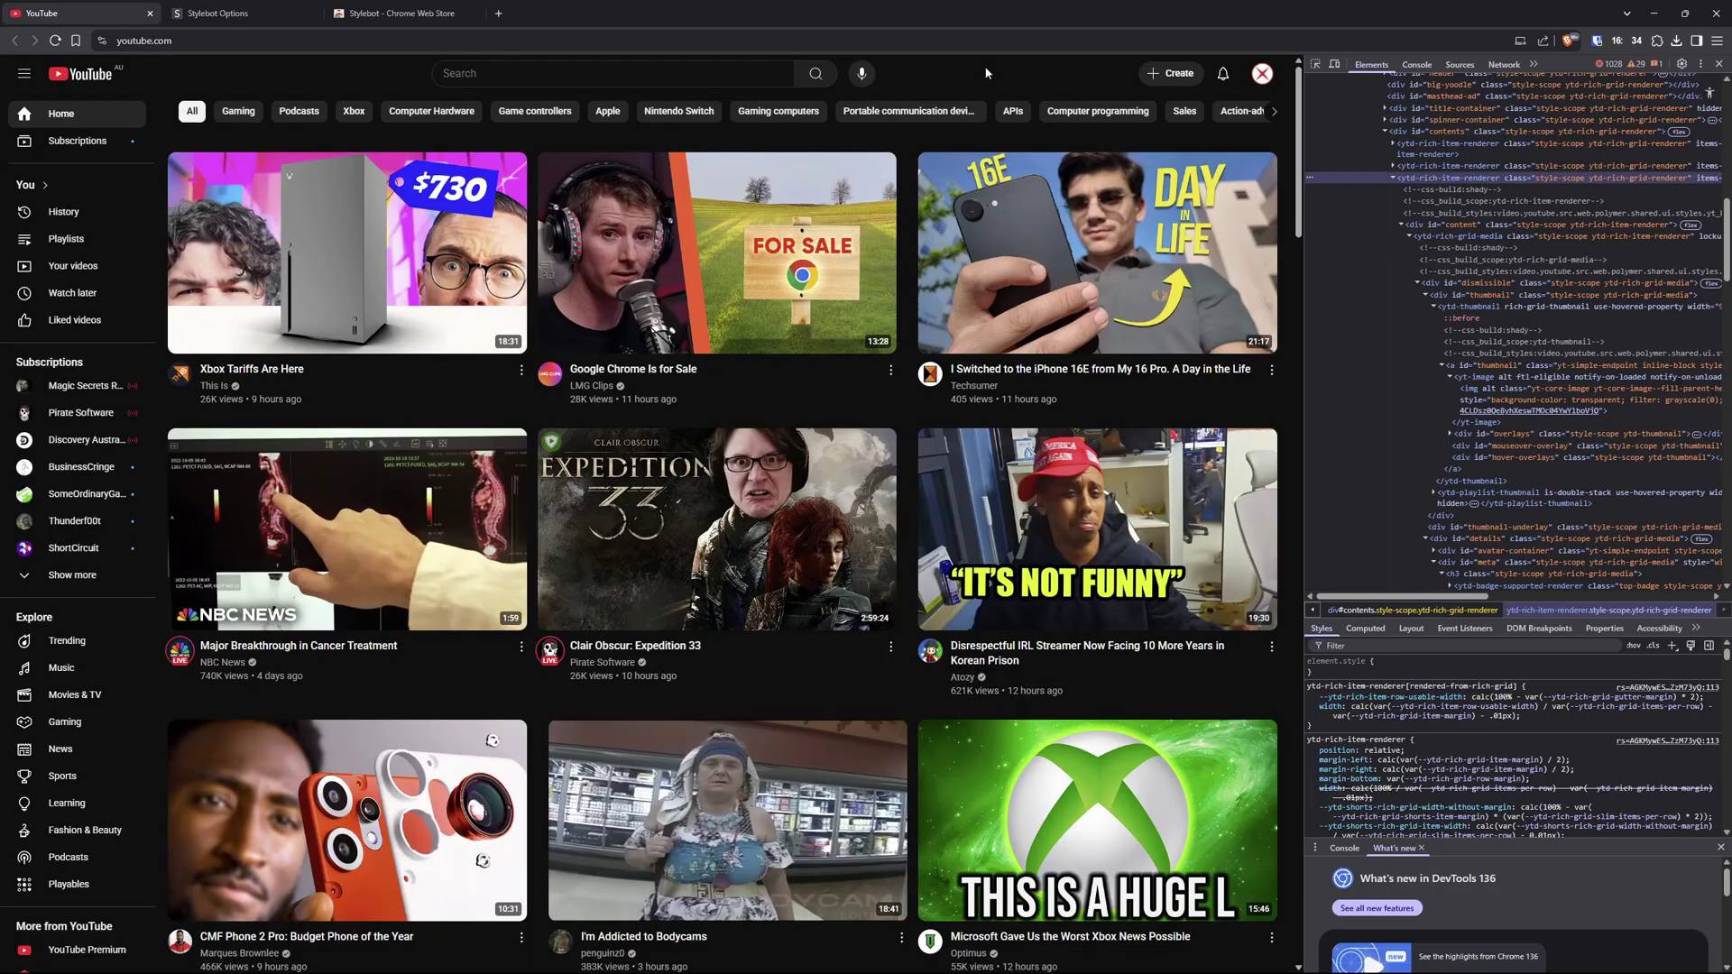